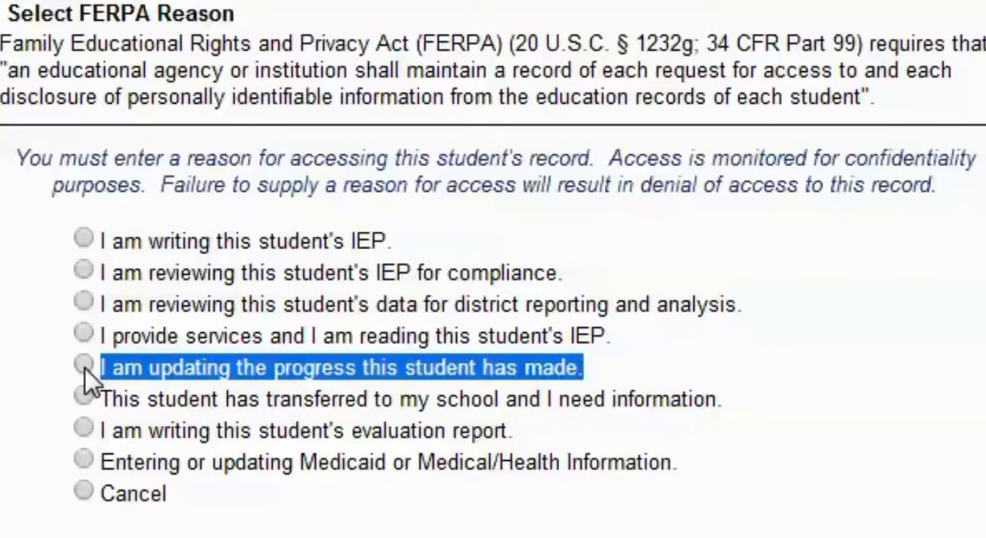
# Give the FERPA reason "I am updating the progress this student has made" and advance to the Student IEP Progress Goals screen.
pyautogui.click(83, 365)
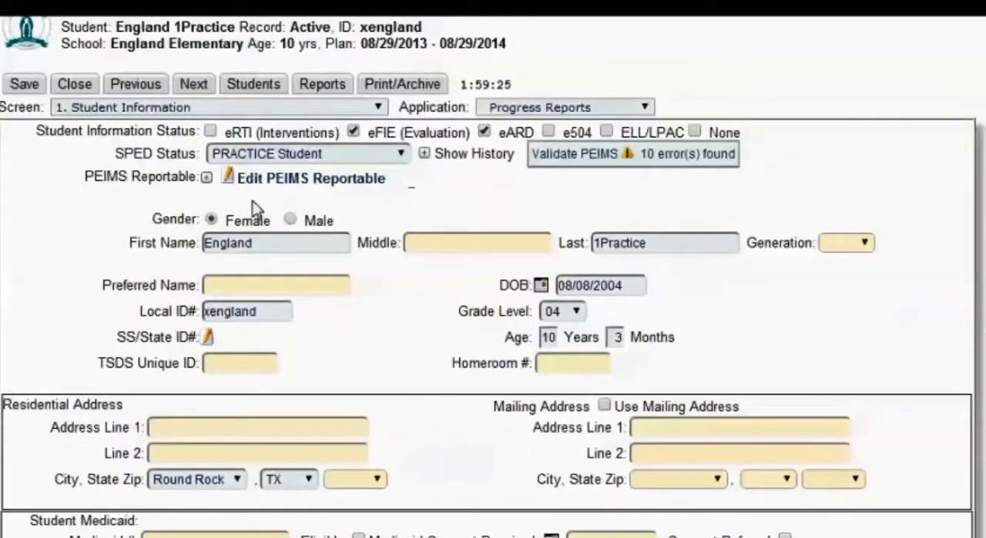
pyautogui.click(196, 86)
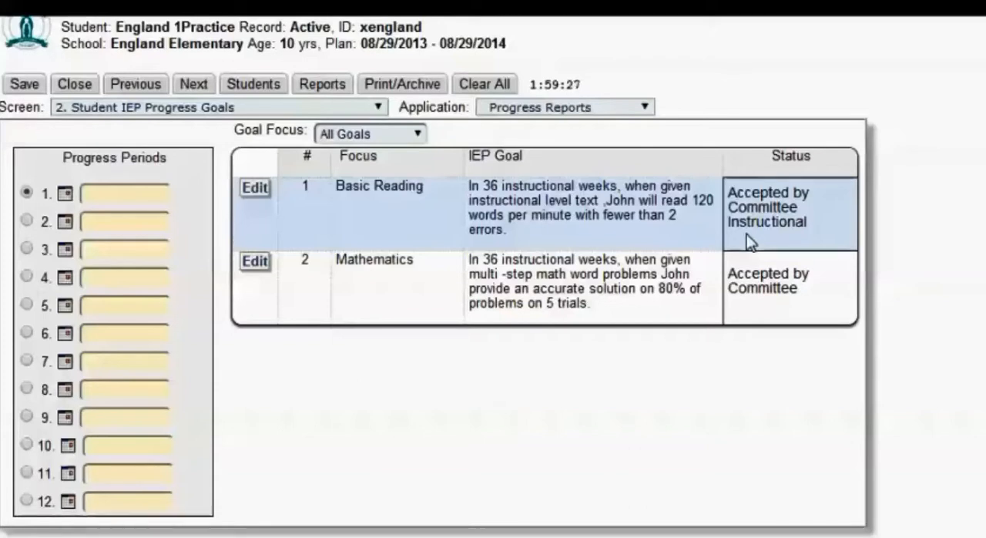
# Set the date of progress period 1 to 11/10/2014 and save the record.
pyautogui.click(123, 201)
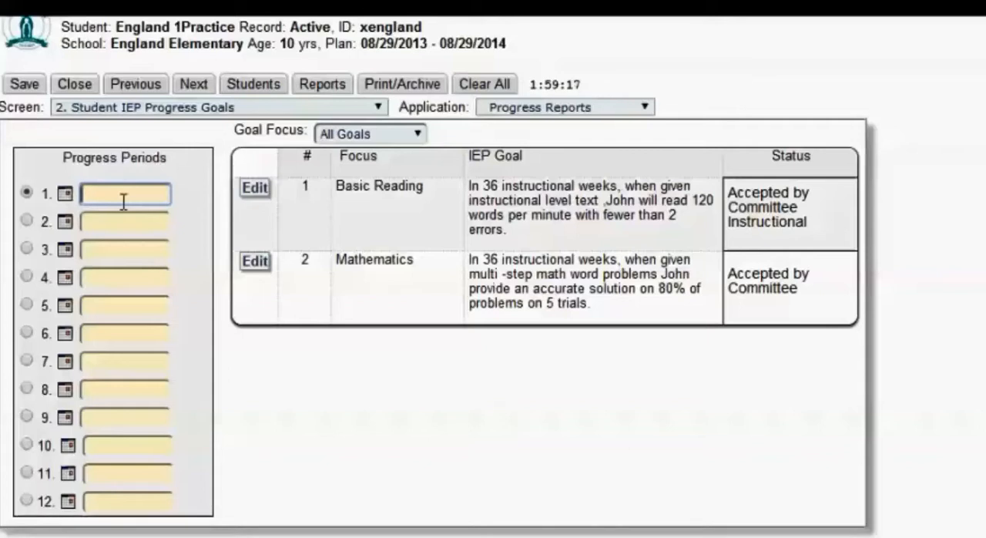
pyautogui.write('11/')
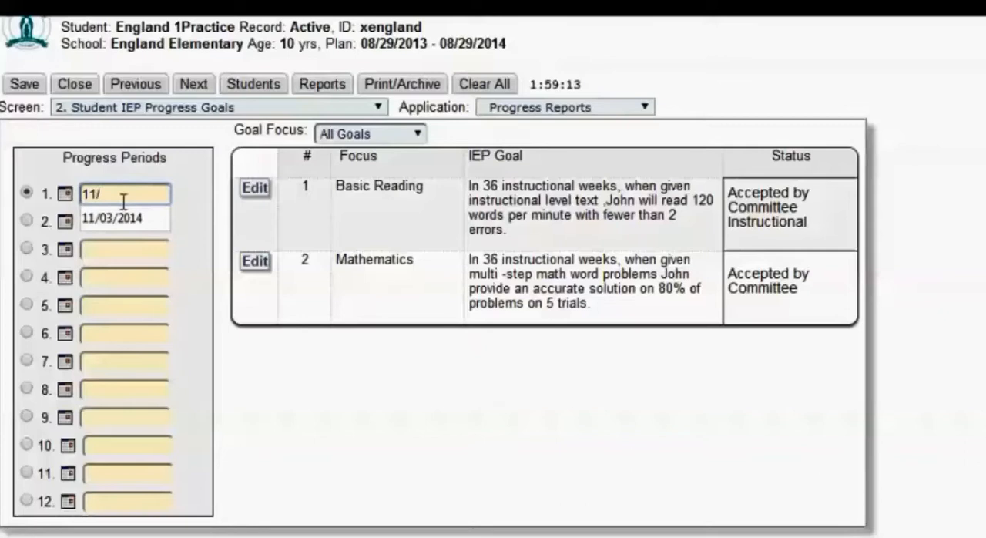
pyautogui.write('20/')
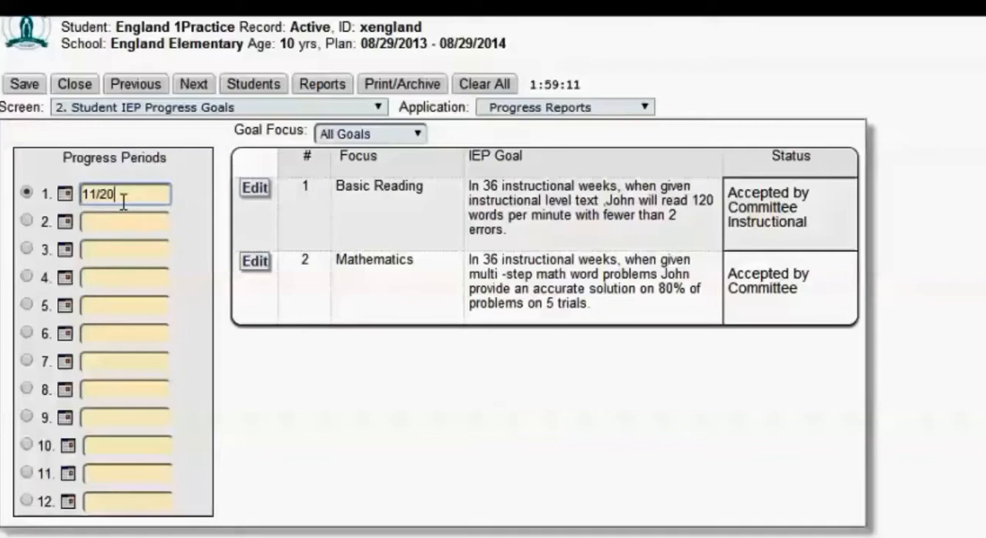
pyautogui.press('BackSpace')
pyautogui.press('BackSpace')
pyautogui.press('BackSpace')
pyautogui.write('10/2014')
pyautogui.click(65, 194)
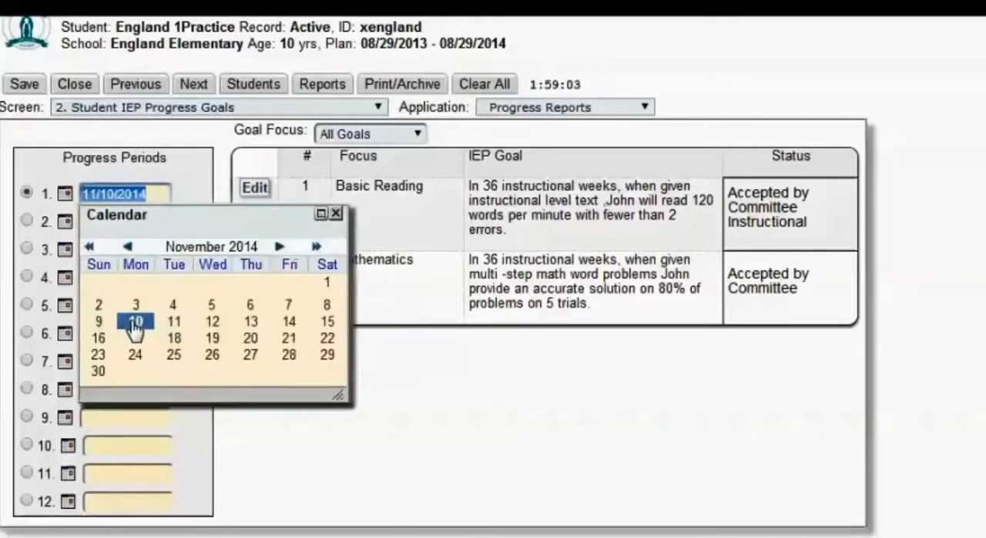
pyautogui.click(132, 322)
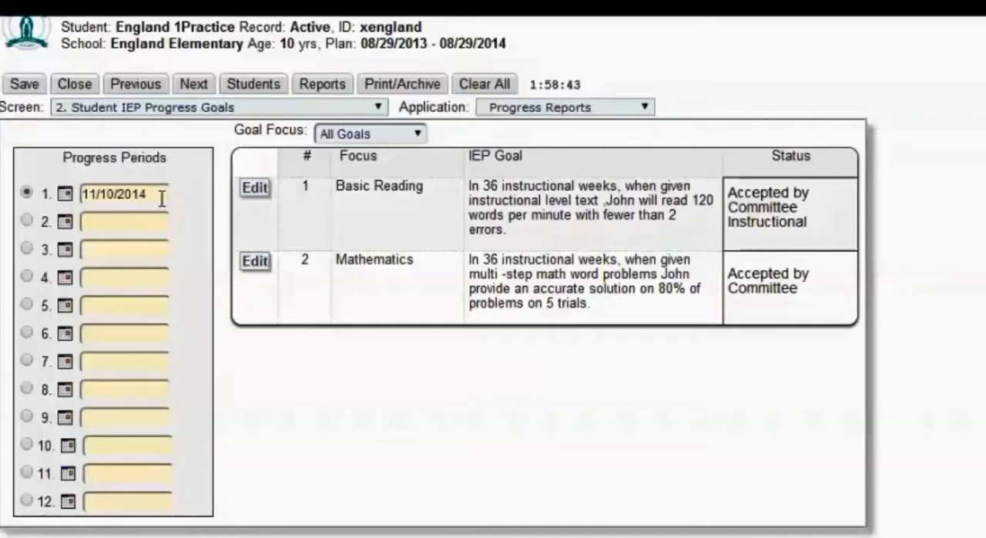
pyautogui.click(28, 88)
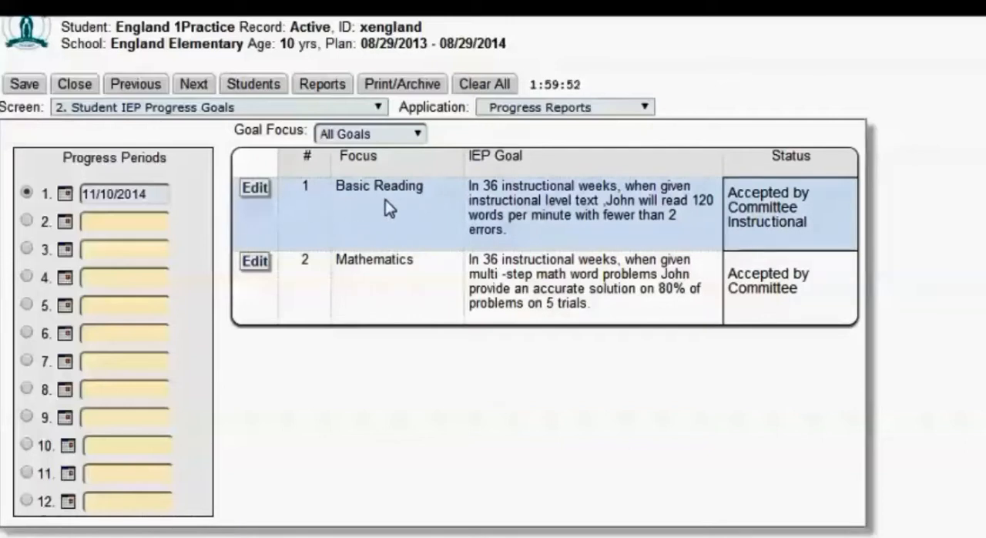
# Open the Basic Reading goal's progress form and view the ESY Progress Review Level options.
pyautogui.click(256, 191)
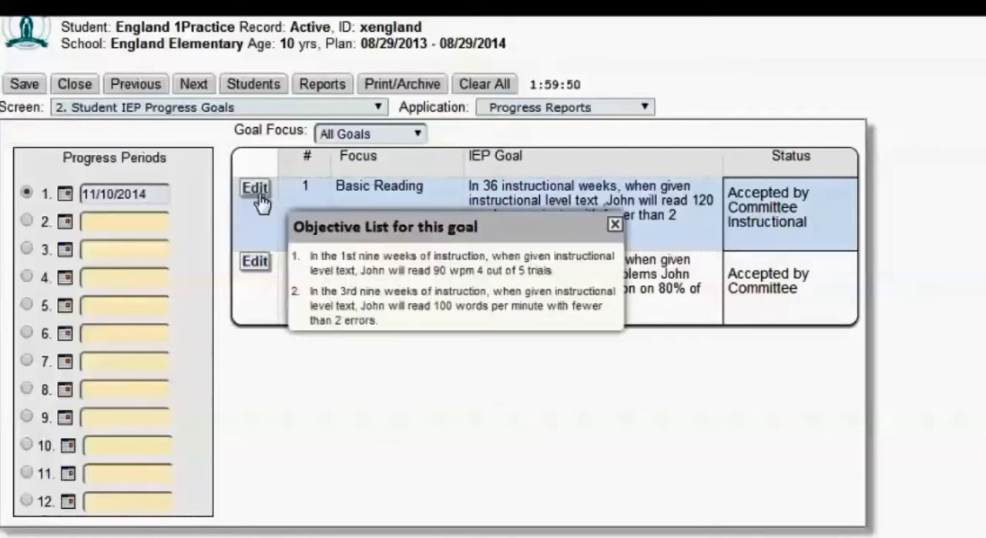
pyautogui.click(252, 192)
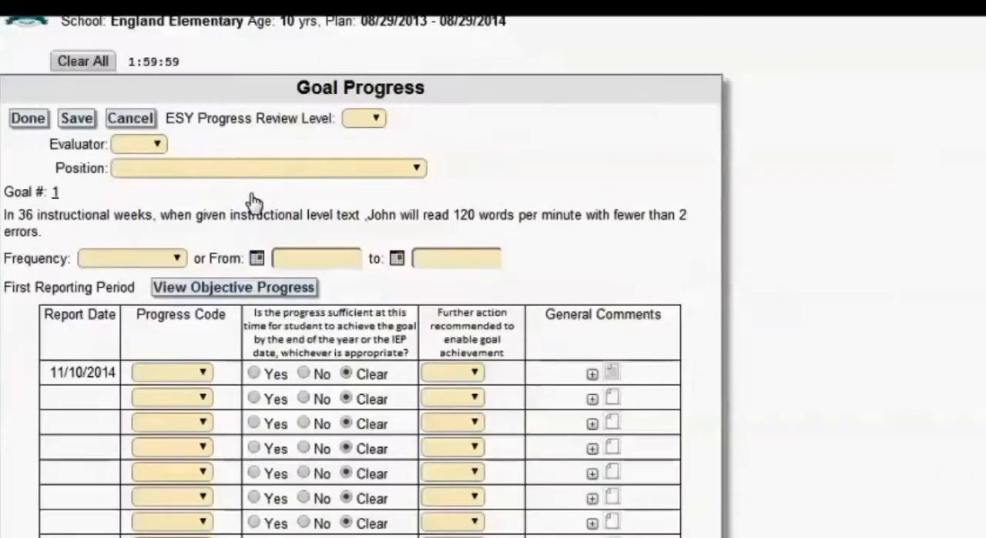
pyautogui.click(373, 122)
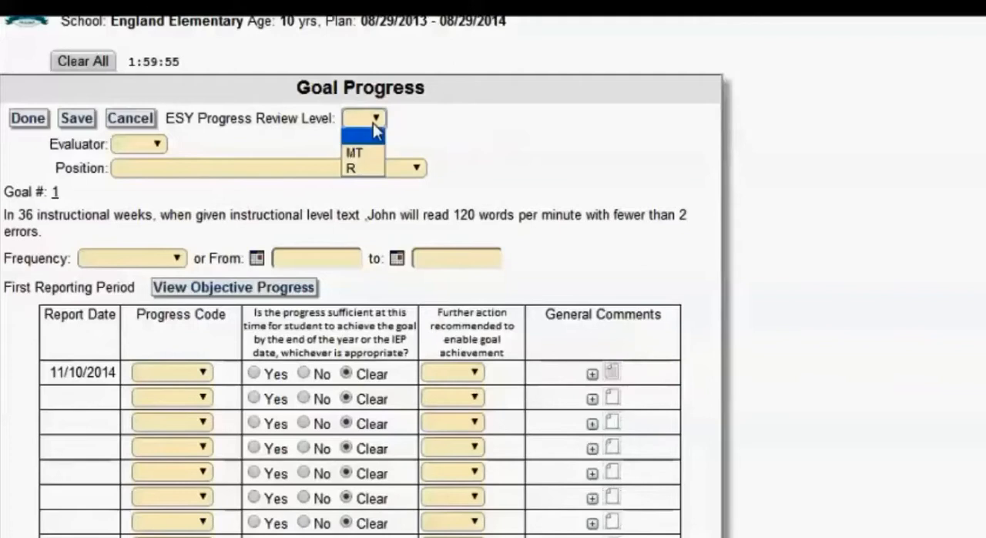
pyautogui.click(373, 122)
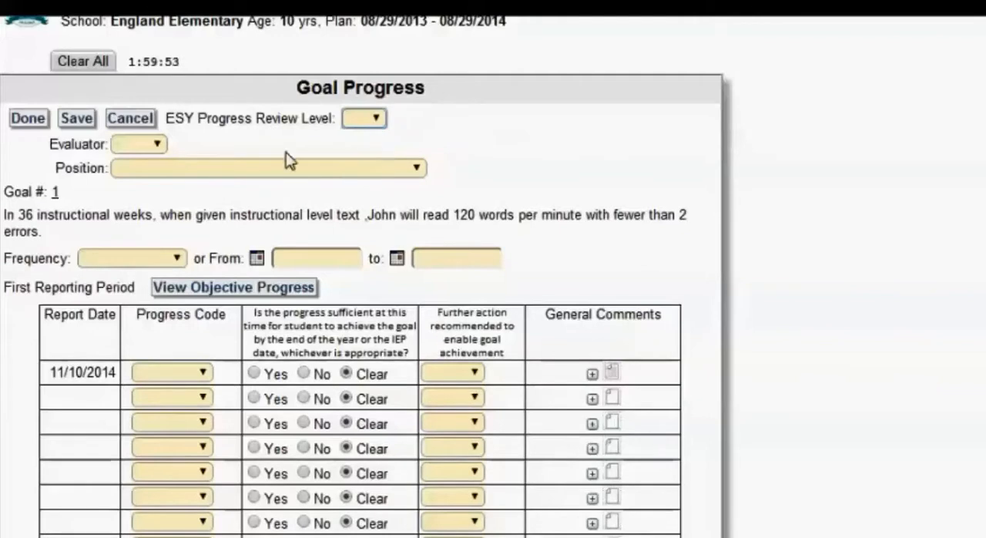
# Add a new evaluator entry with the evaluator's full name and save it.
pyautogui.click(156, 147)
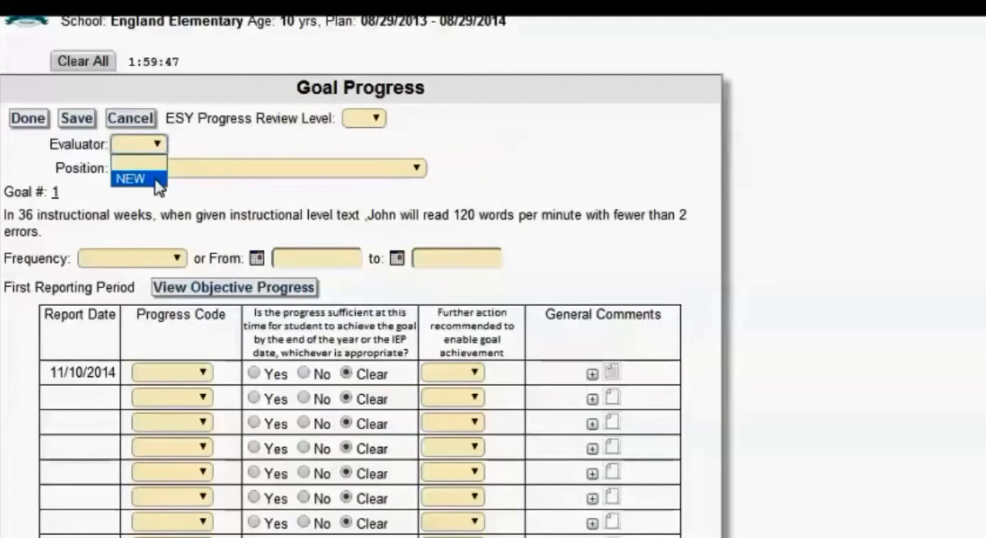
pyautogui.click(139, 178)
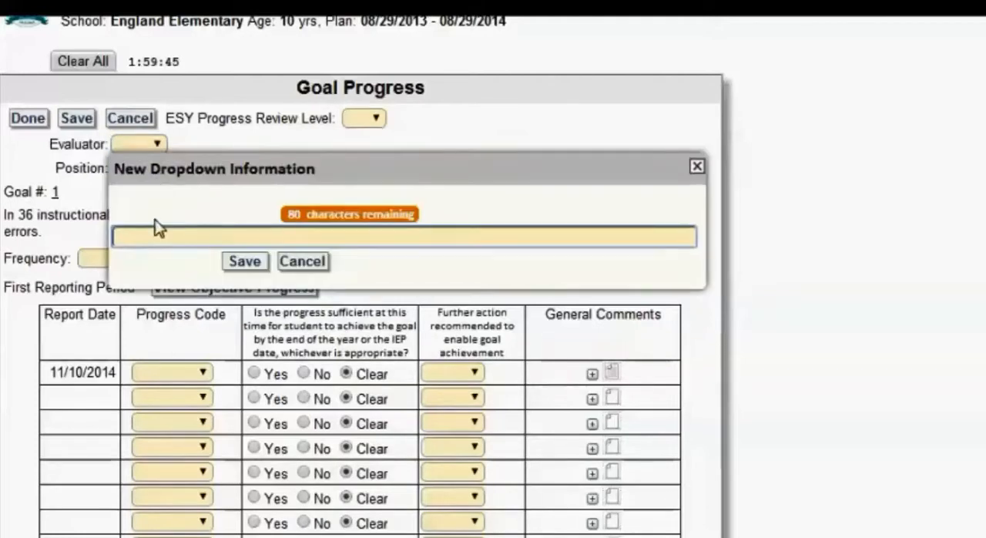
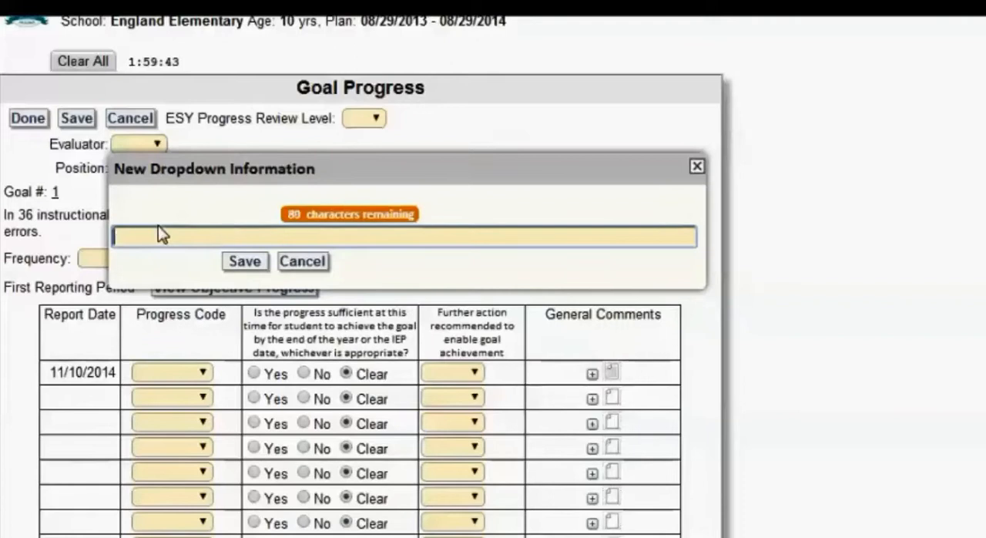
pyautogui.click(245, 262)
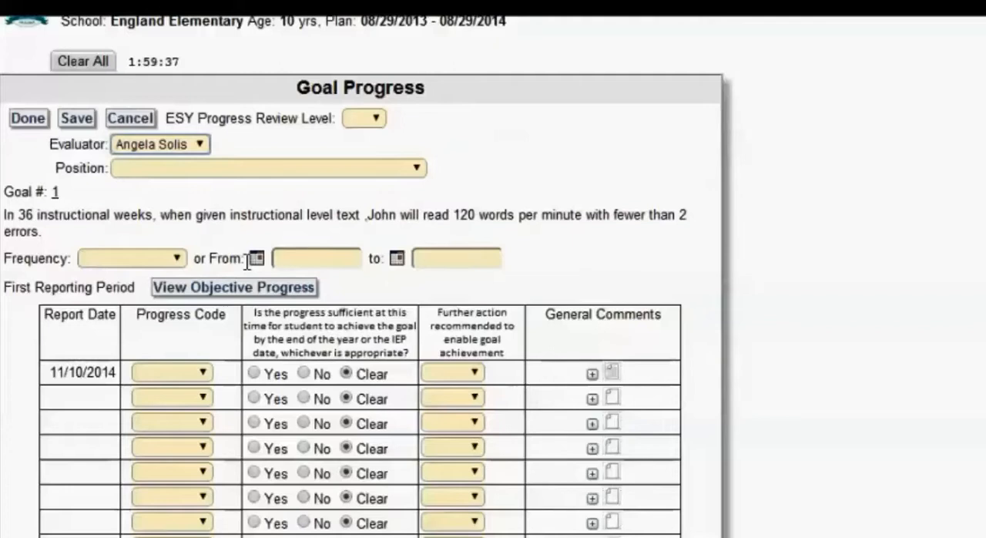
# Re-enter the evaluator's full name as a new evaluator entry and save it.
pyautogui.click(198, 146)
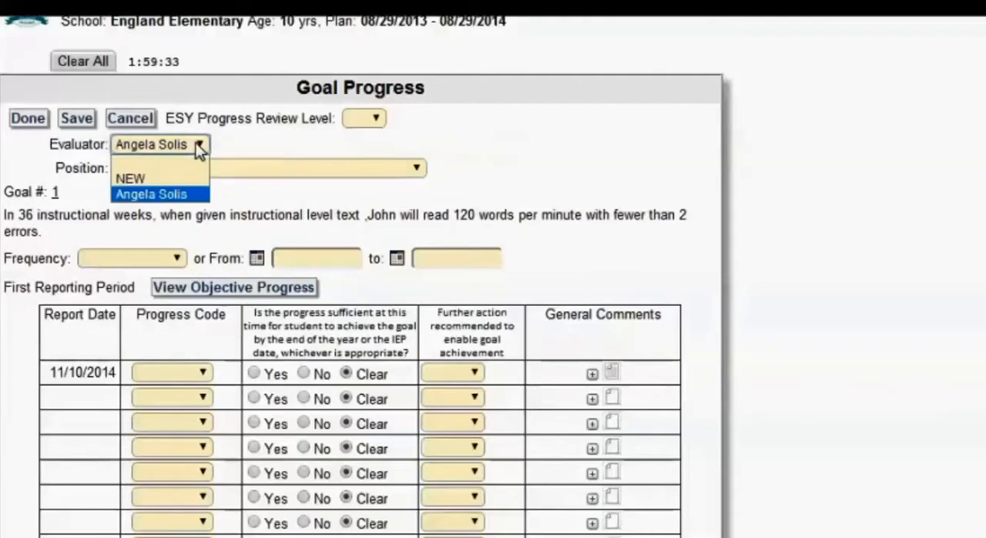
pyautogui.click(191, 180)
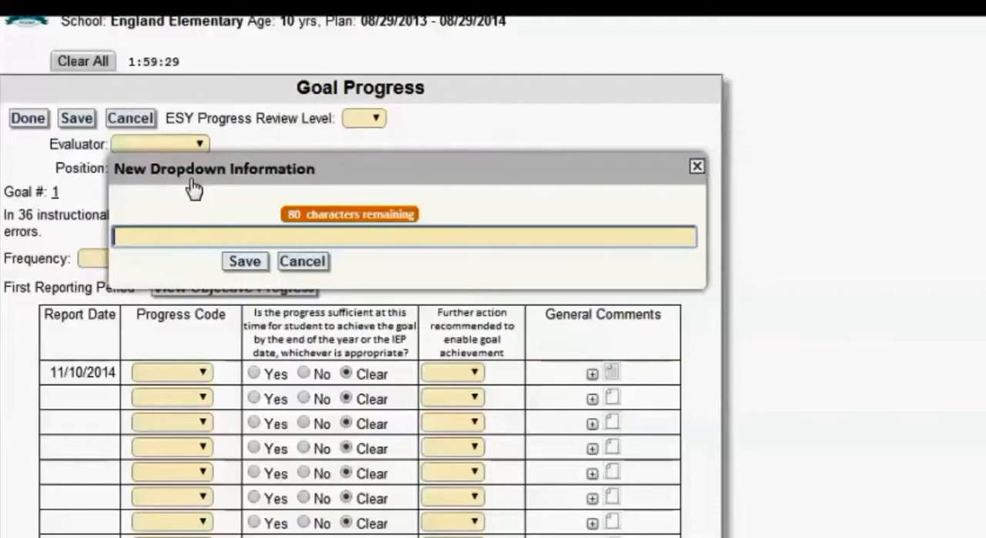
pyautogui.write('(')
pyautogui.press('BackSpace')
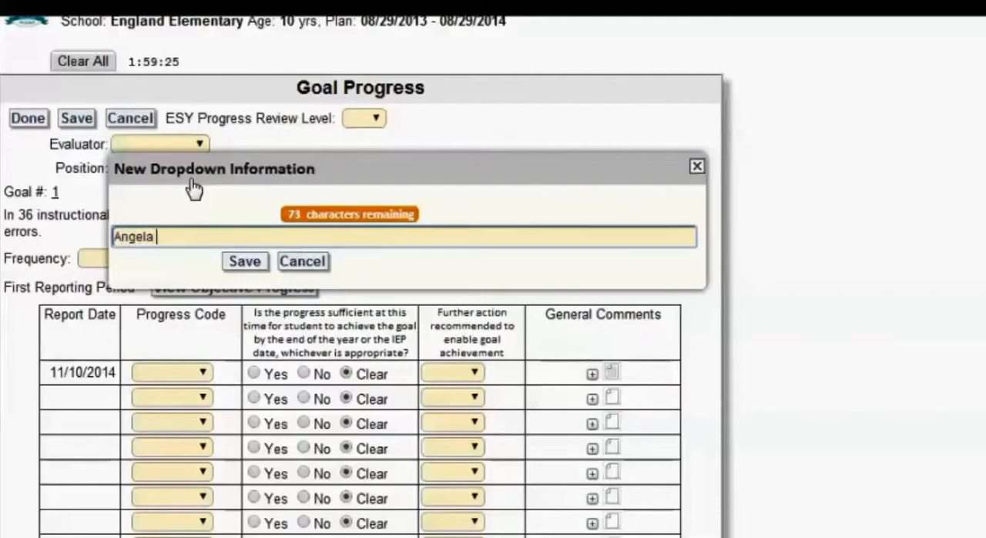
pyautogui.click(239, 264)
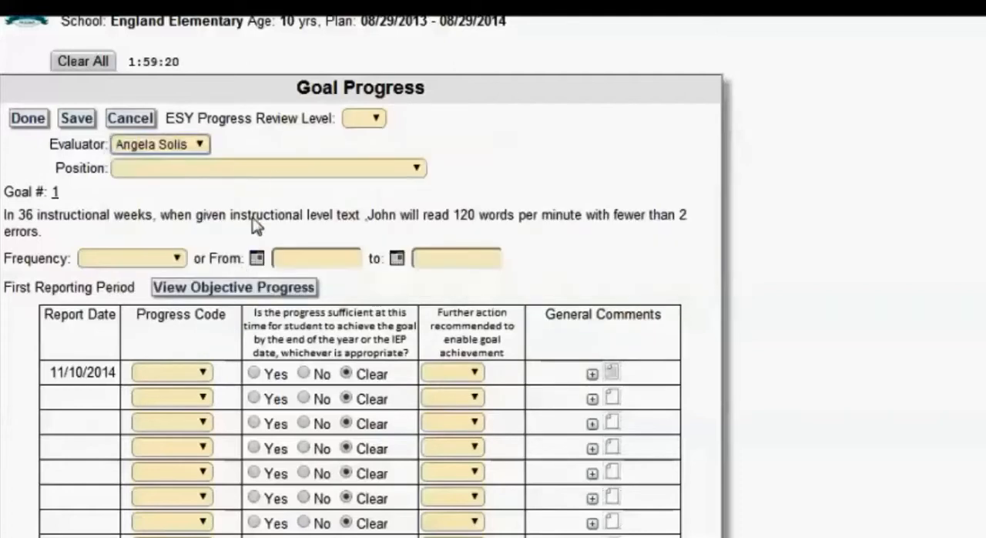
# Set the evaluator's position to Case Manager and the reporting frequency to 9 weeks.
pyautogui.click(274, 169)
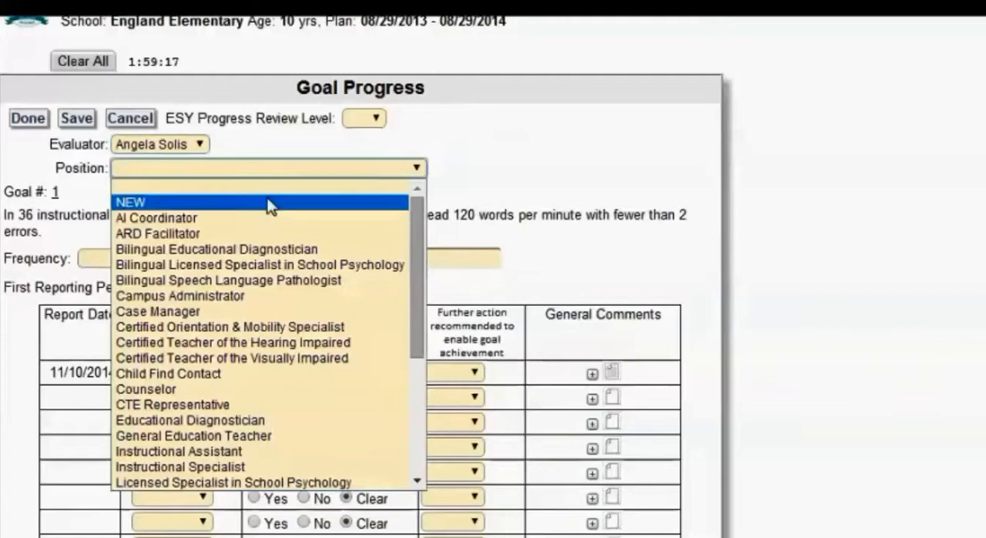
pyautogui.click(247, 310)
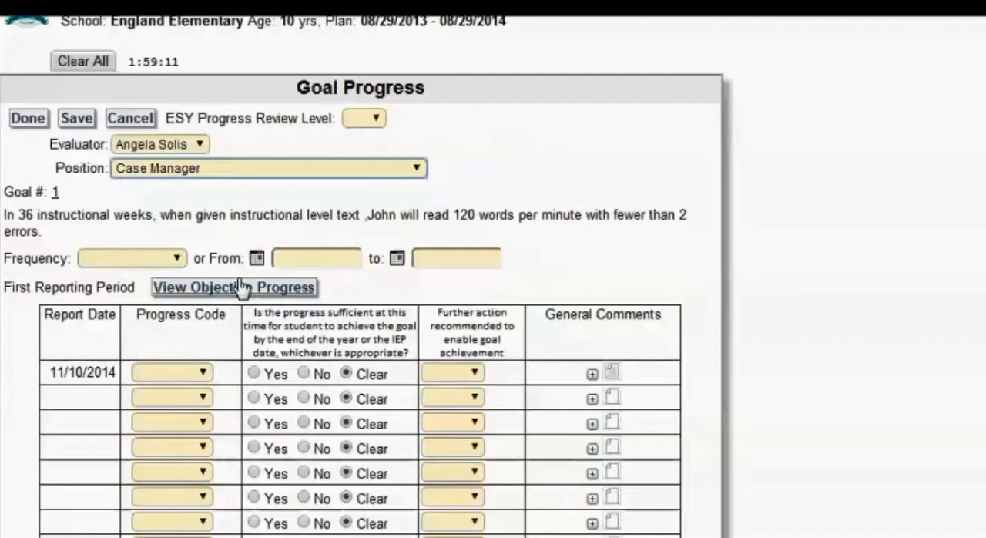
pyautogui.click(171, 260)
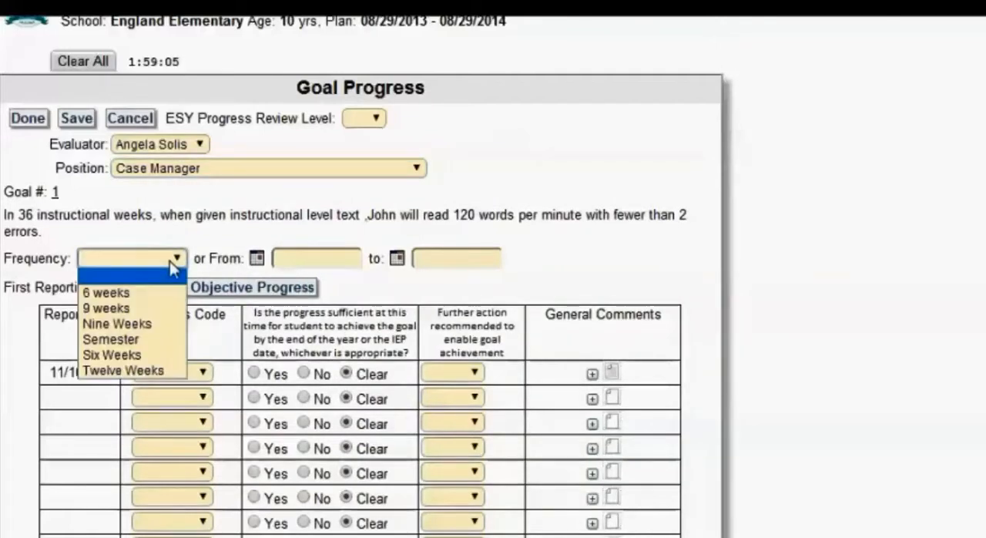
pyautogui.click(158, 308)
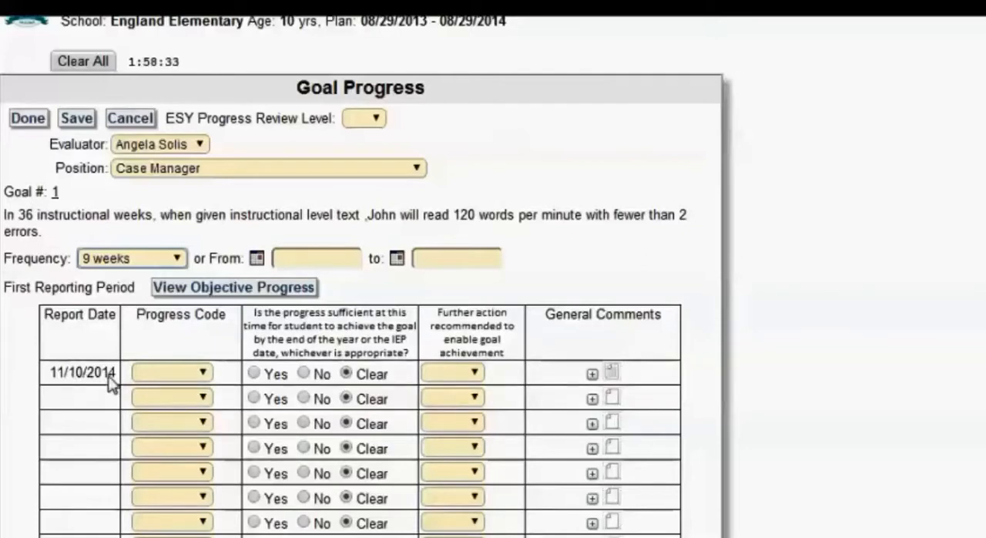
# Set the progress code of the 11/10/2014 report to I (Introduced to skill).
pyautogui.click(204, 374)
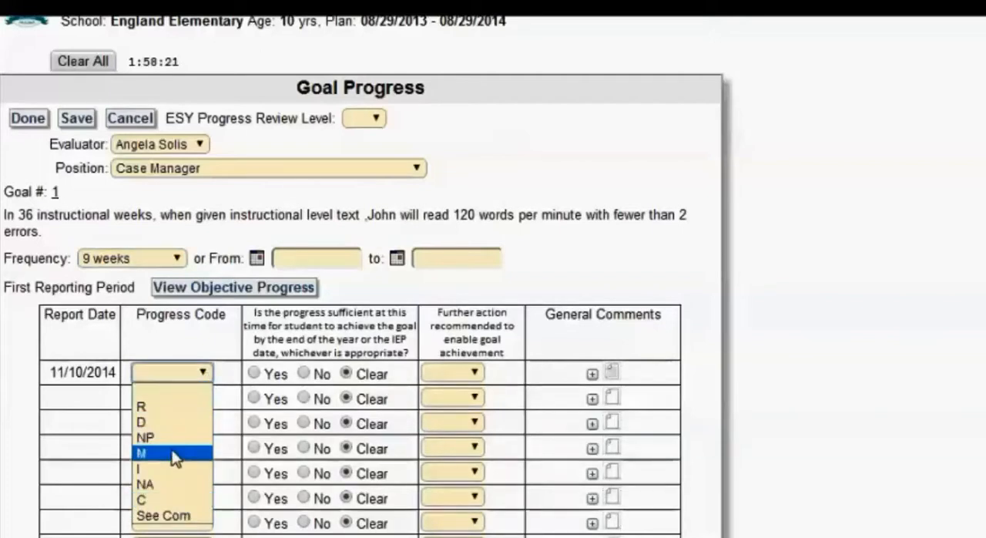
pyautogui.click(182, 389)
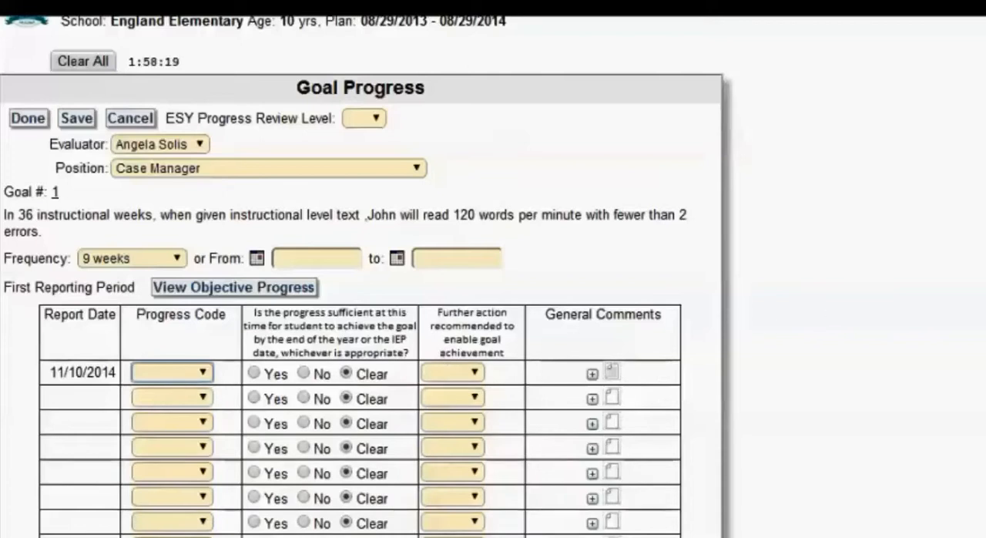
pyautogui.scroll(-5, 362, 308)
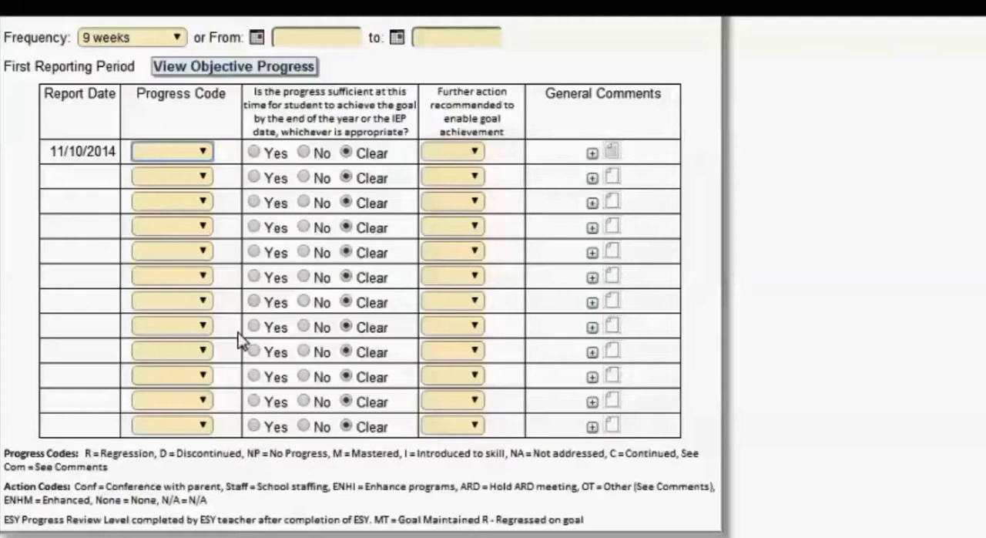
pyautogui.click(202, 152)
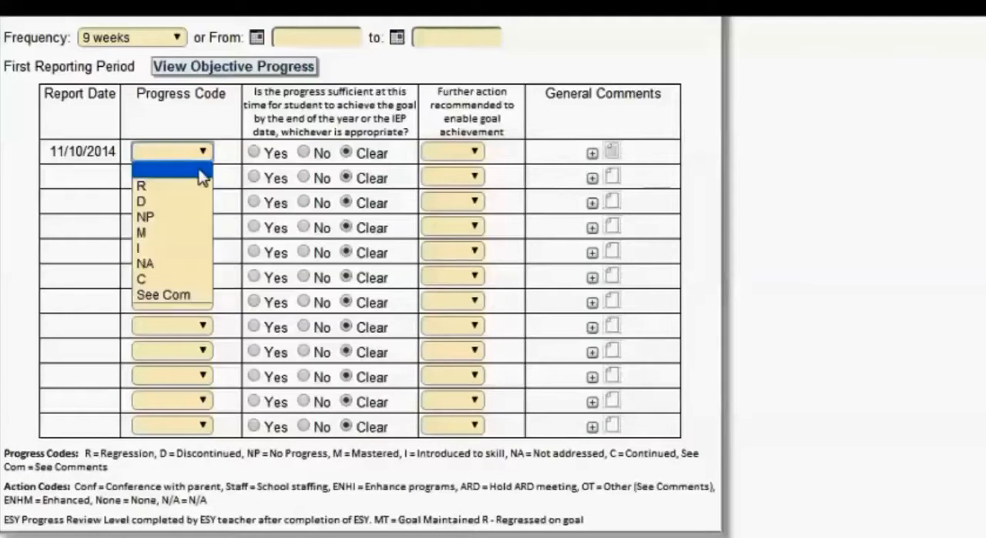
pyautogui.click(178, 248)
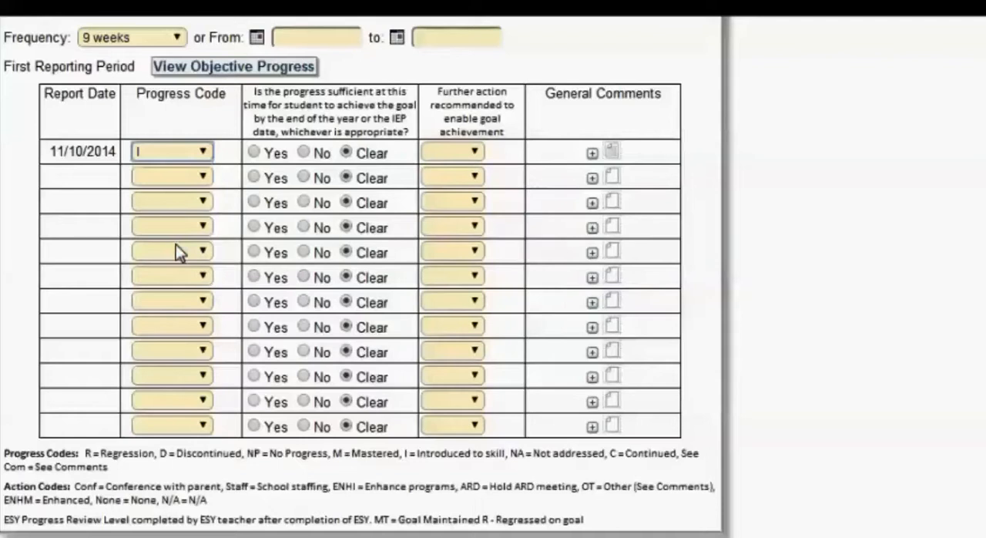
pyautogui.click(205, 152)
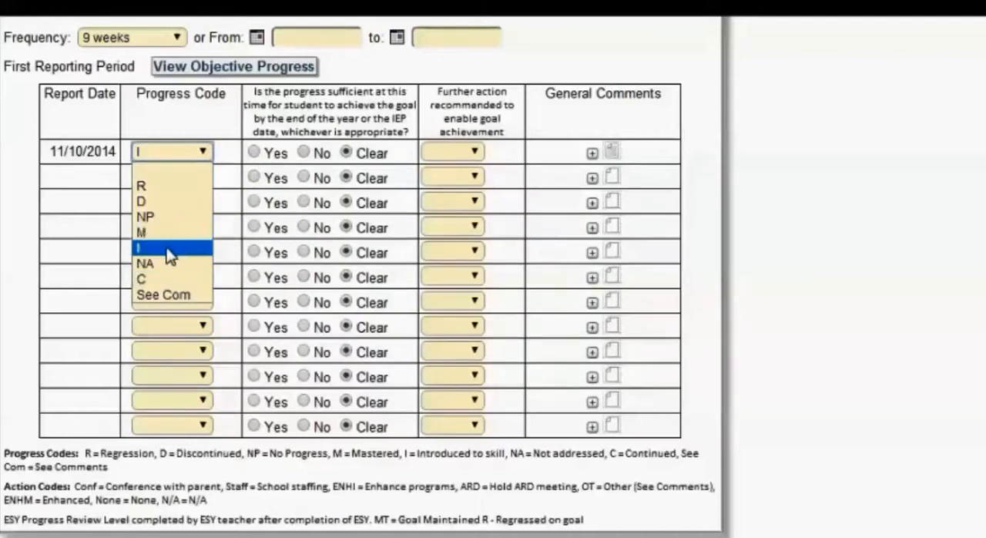
pyautogui.click(167, 248)
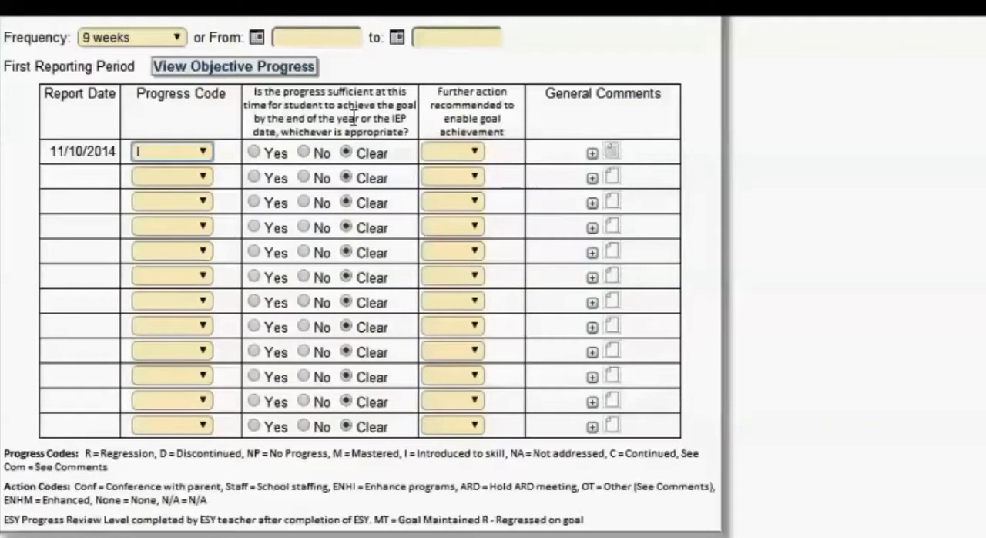
# Complete the 11/10/2014 row with Yes for sufficient progress and None for further action, and open its general comments.
pyautogui.click(254, 154)
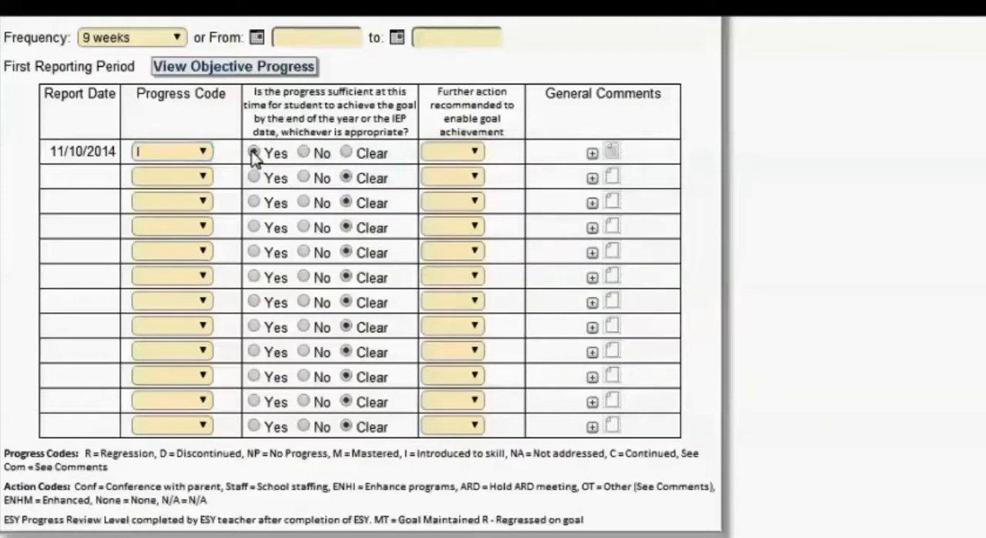
pyautogui.click(475, 153)
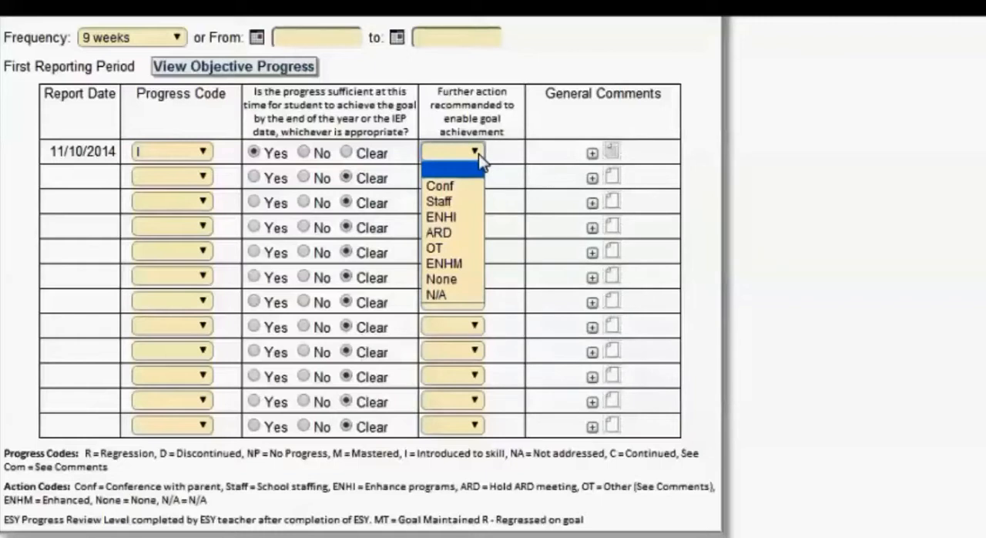
pyautogui.click(453, 280)
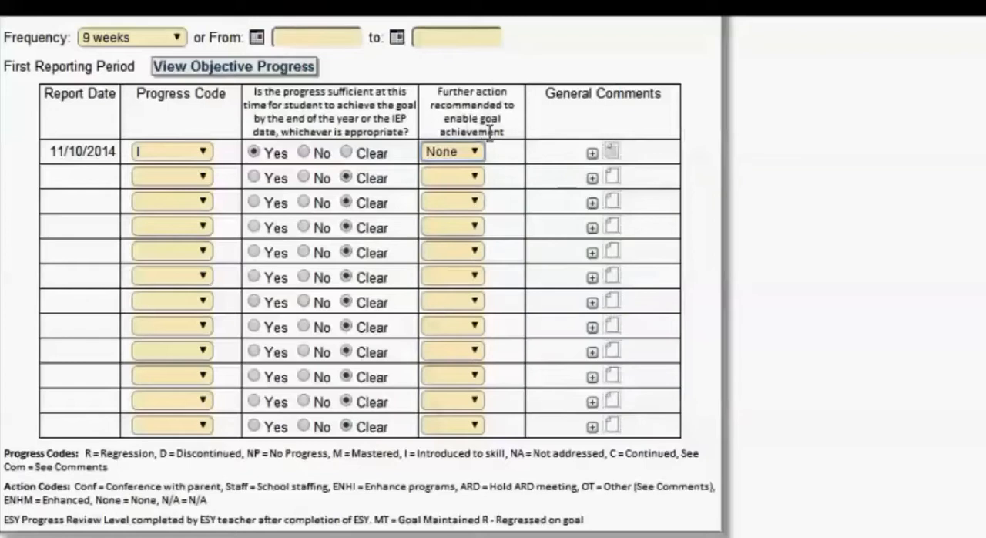
pyautogui.click(612, 152)
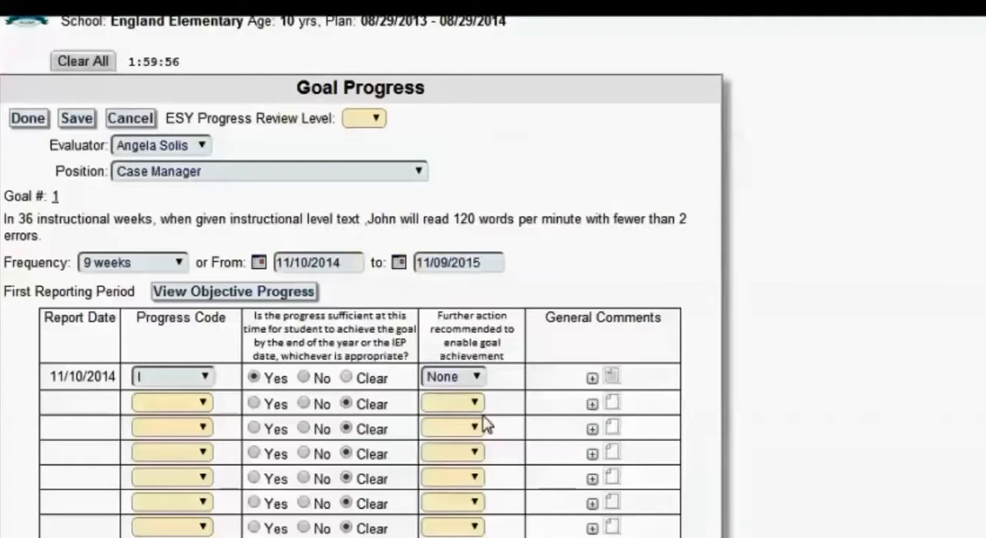
# Save the Basic Reading goal's progress and open its first nine weeks objective for editing in the objective progress.
pyautogui.click(76, 120)
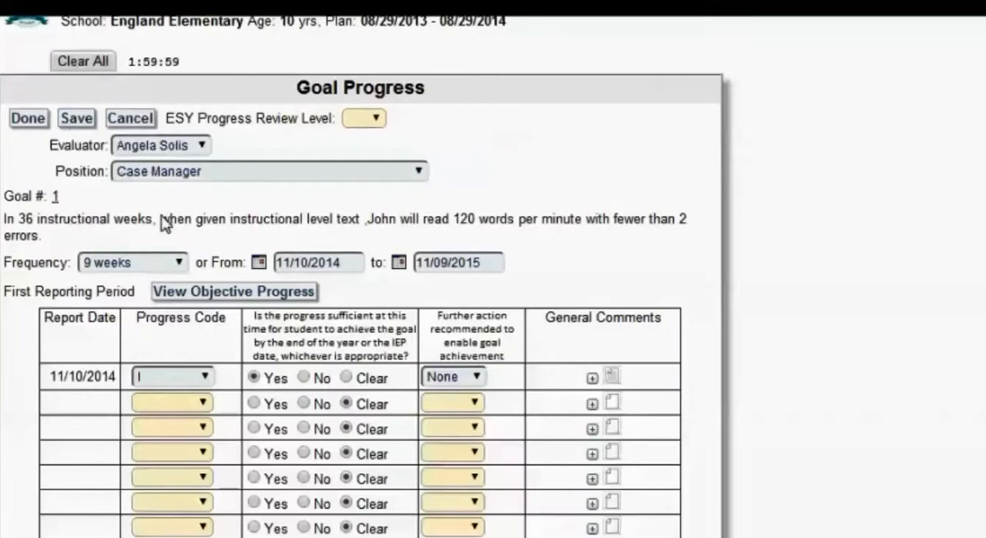
pyautogui.click(200, 297)
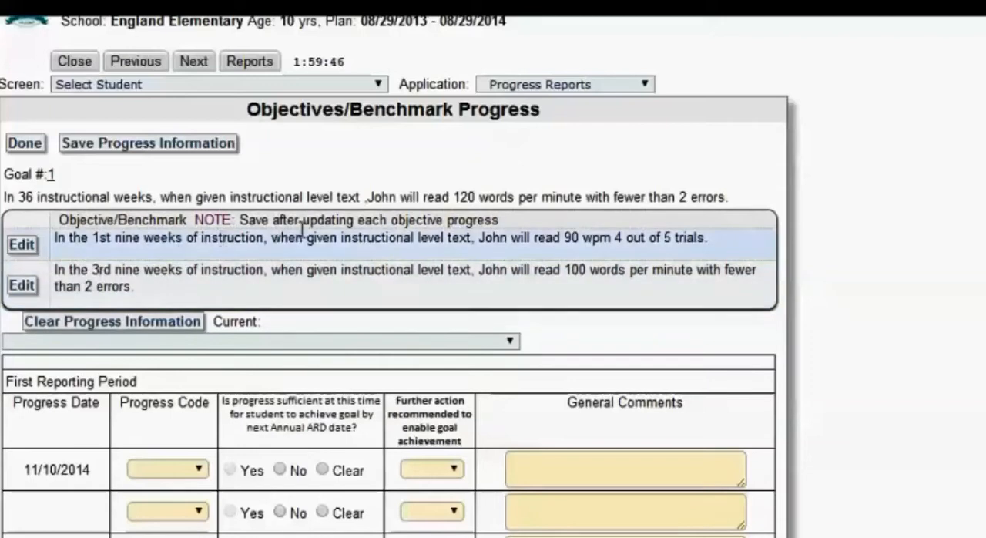
pyautogui.click(23, 245)
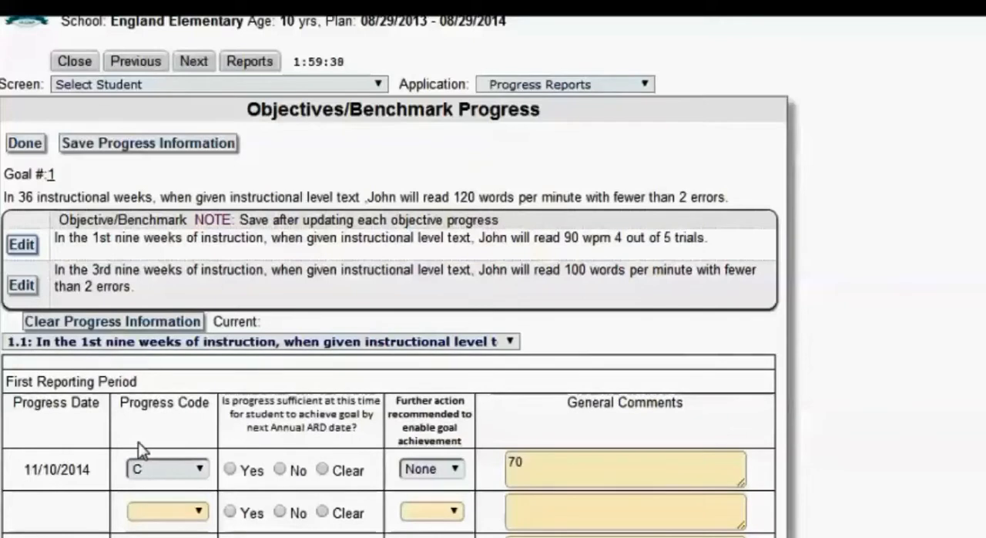
# Complete the first objective's 11/10/2014 row with code C, Yes for sufficient progress and comment "70 wpm in 3 out of 5 trials", and save it.
pyautogui.click(199, 476)
pyautogui.click(198, 476)
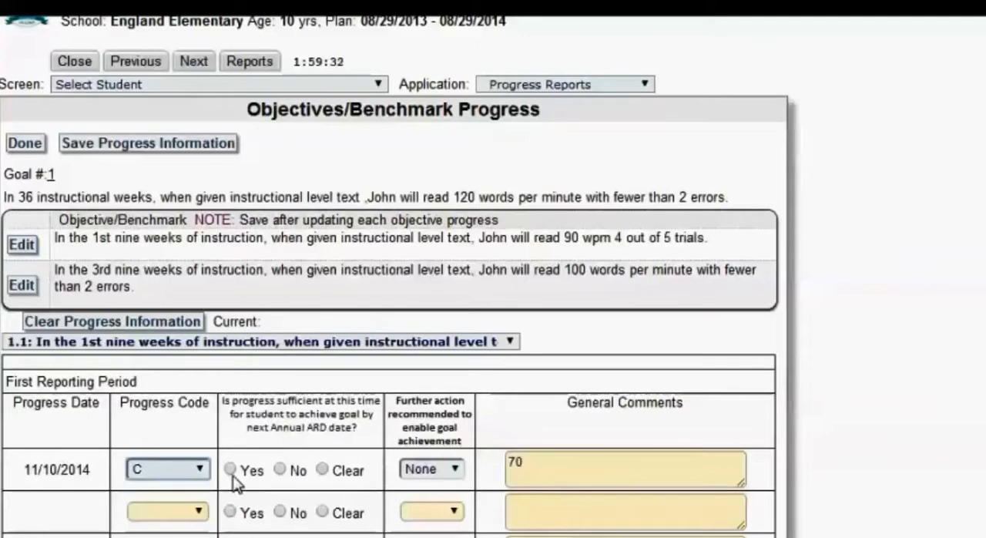
pyautogui.click(232, 470)
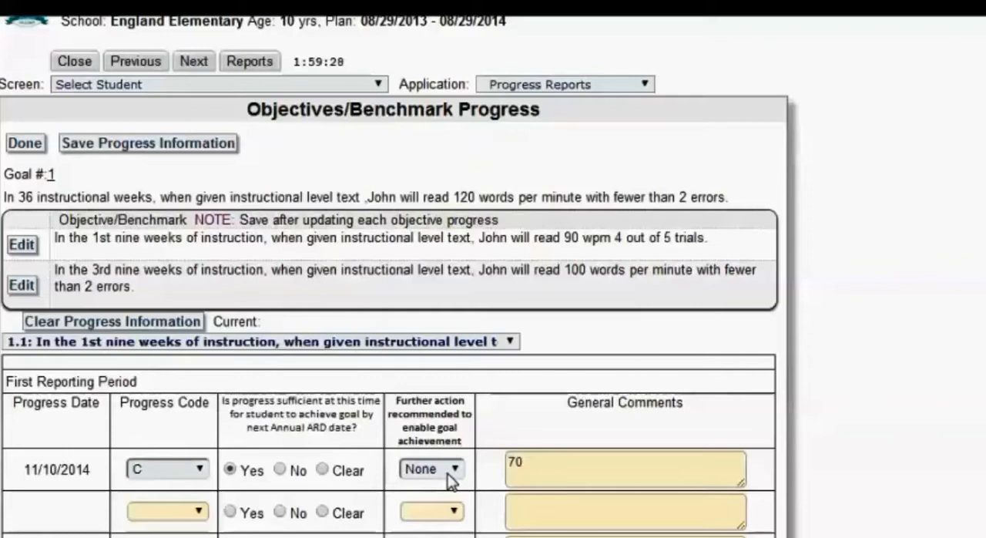
pyautogui.click(537, 467)
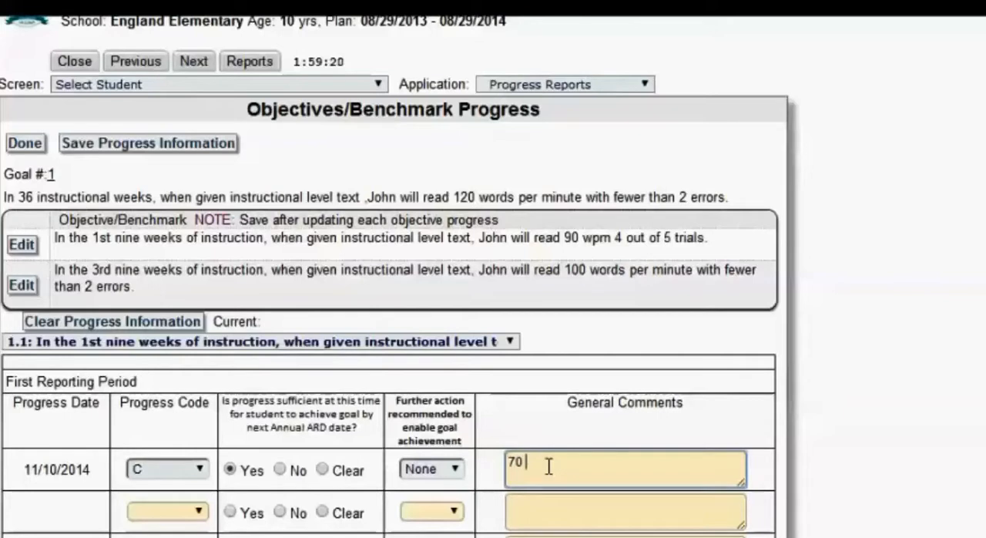
pyautogui.write('wpm in 3 out of 5 trials')
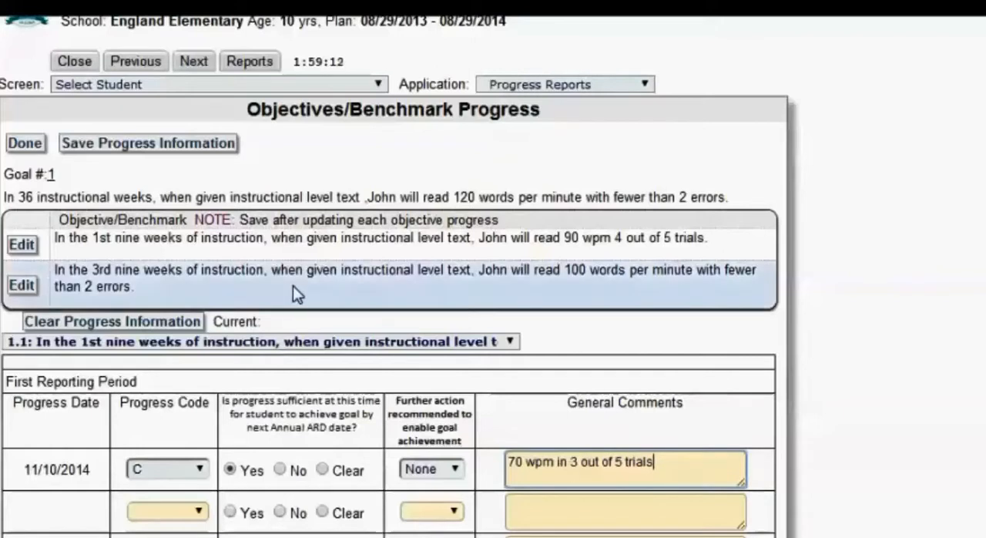
pyautogui.click(122, 151)
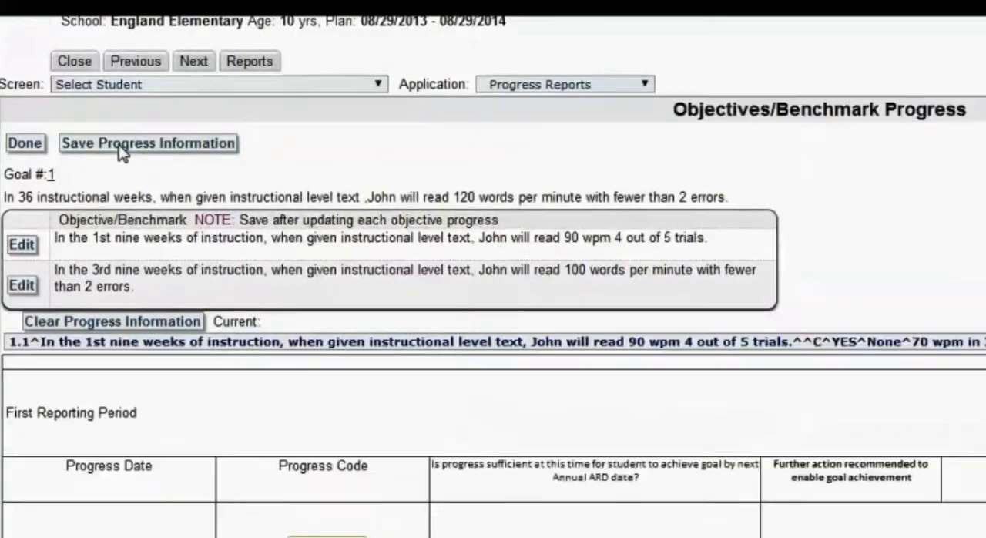
# Open the third nine weeks objective and set its 11/10/2014 row to progress code NA with None for further action.
pyautogui.click(23, 286)
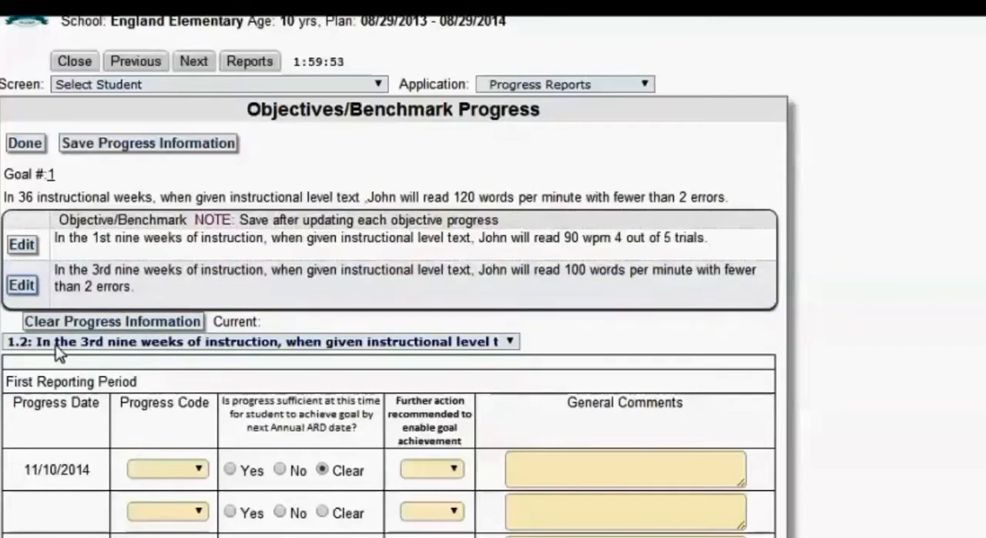
pyautogui.click(198, 469)
pyautogui.click(197, 499)
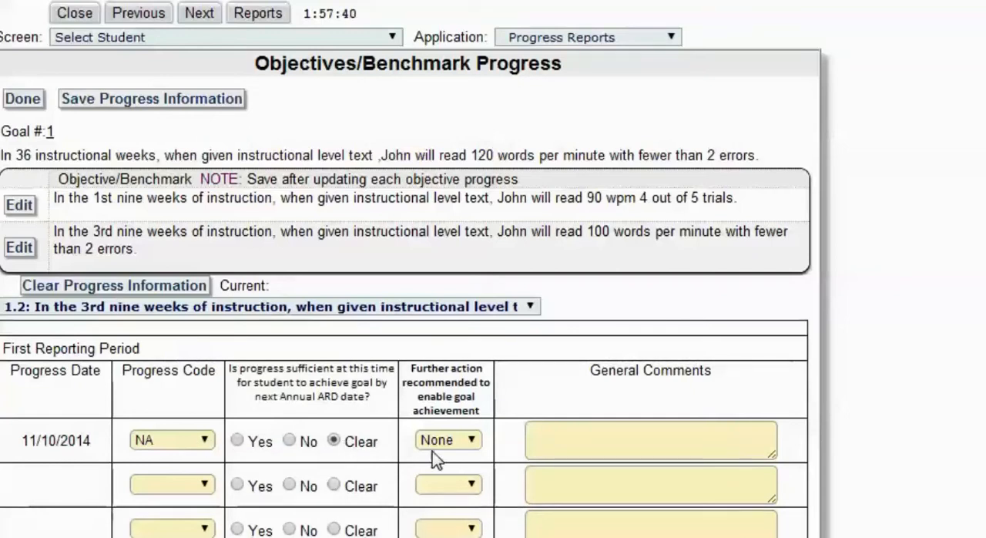
pyautogui.click(553, 434)
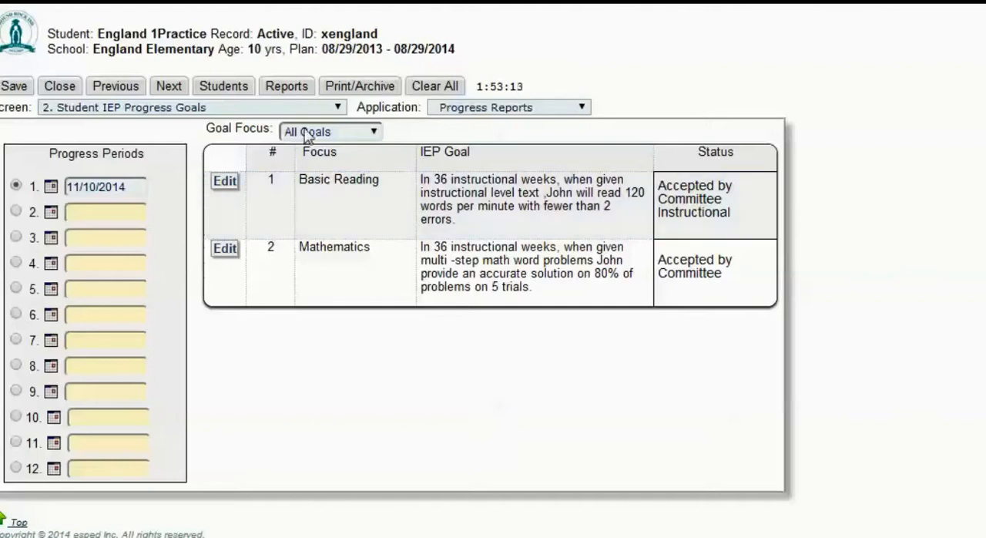
# Select the IEP Progress Goals/Objectives - All Periods report on the Print Reports screen and close the reports window.
pyautogui.click(285, 87)
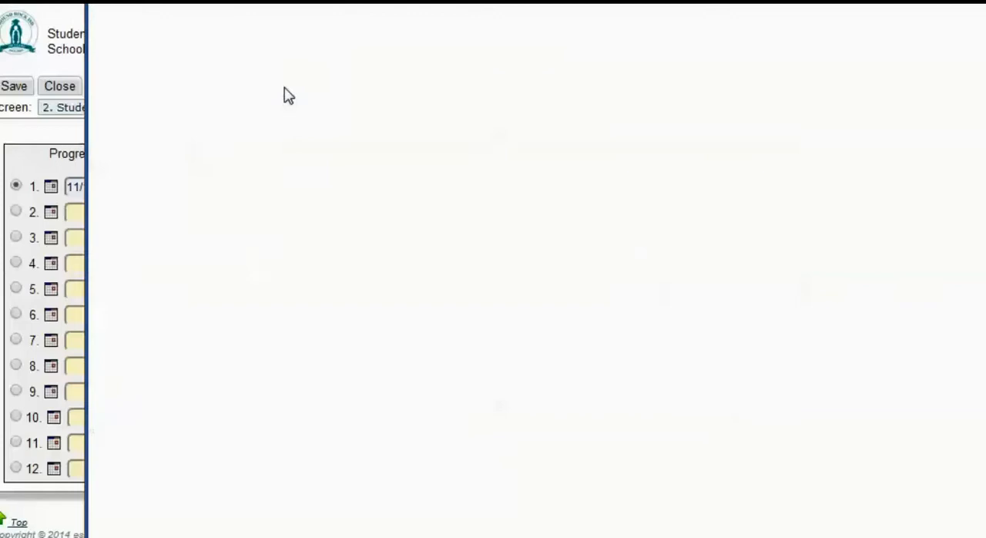
pyautogui.click(286, 89)
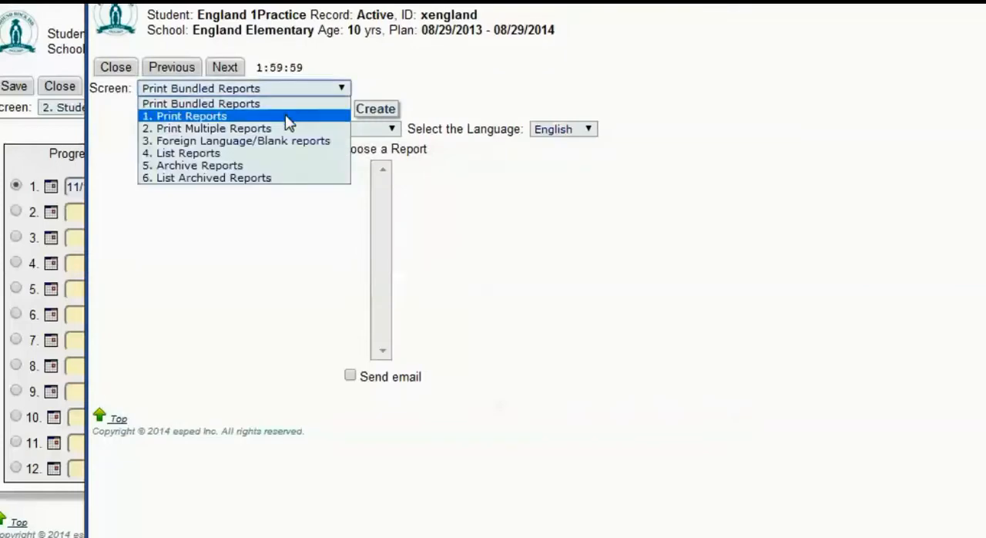
pyautogui.click(286, 119)
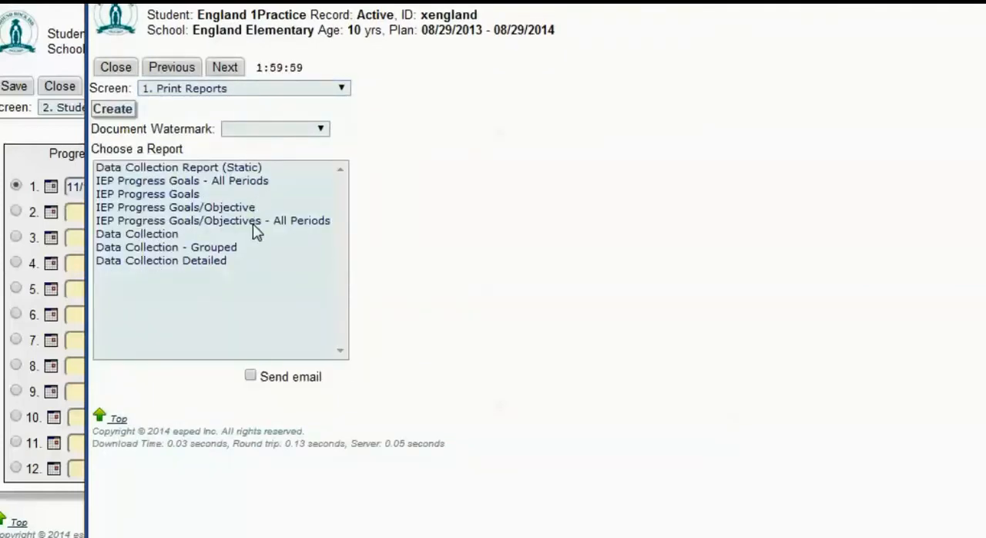
pyautogui.click(257, 221)
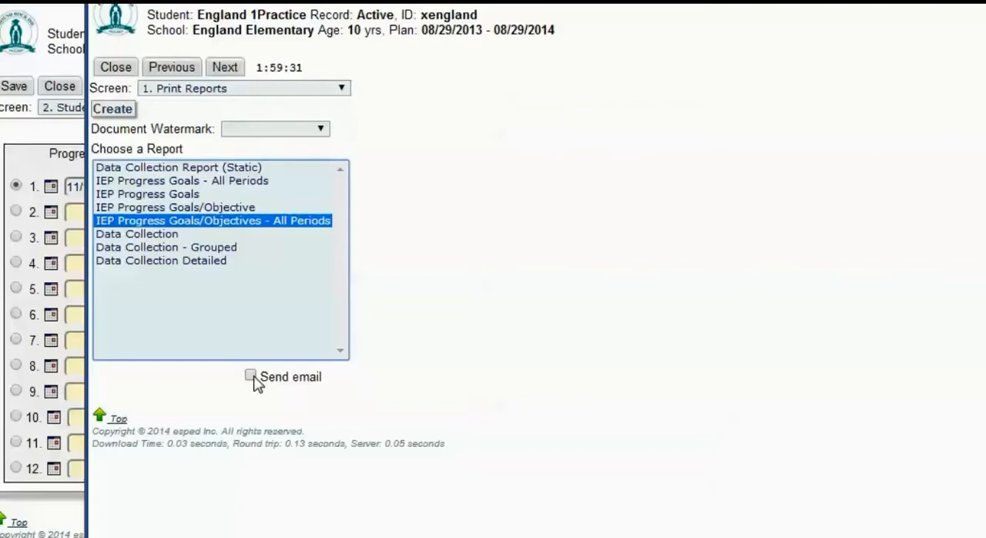
pyautogui.click(114, 70)
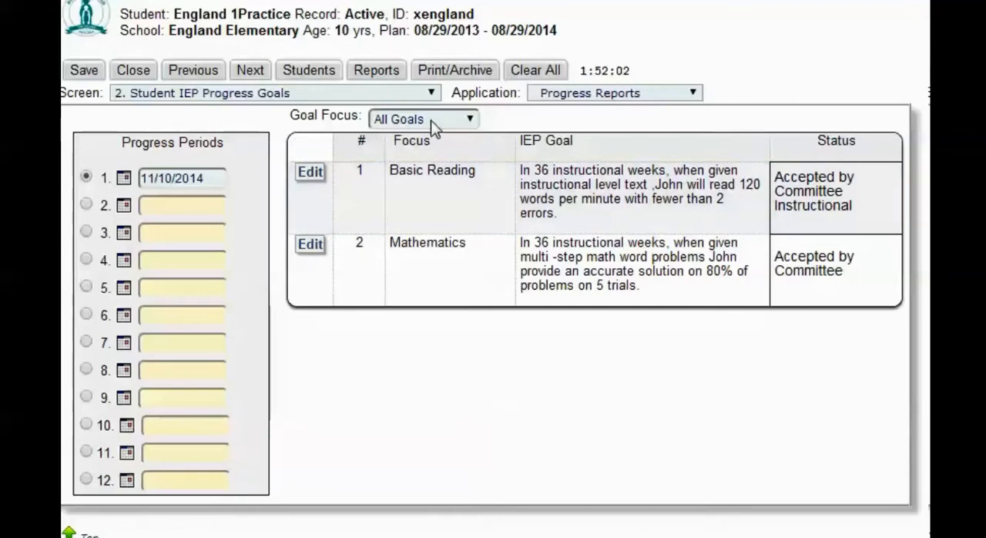
# Generate a final copy of the IEP Progress Goals/Objectives - All Periods report for printing and archiving.
pyautogui.click(443, 73)
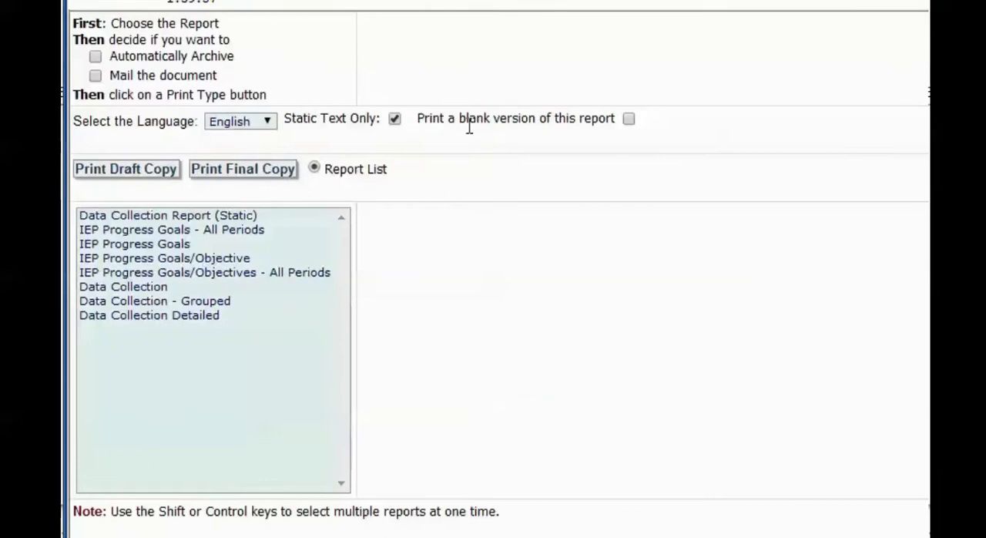
pyautogui.click(297, 276)
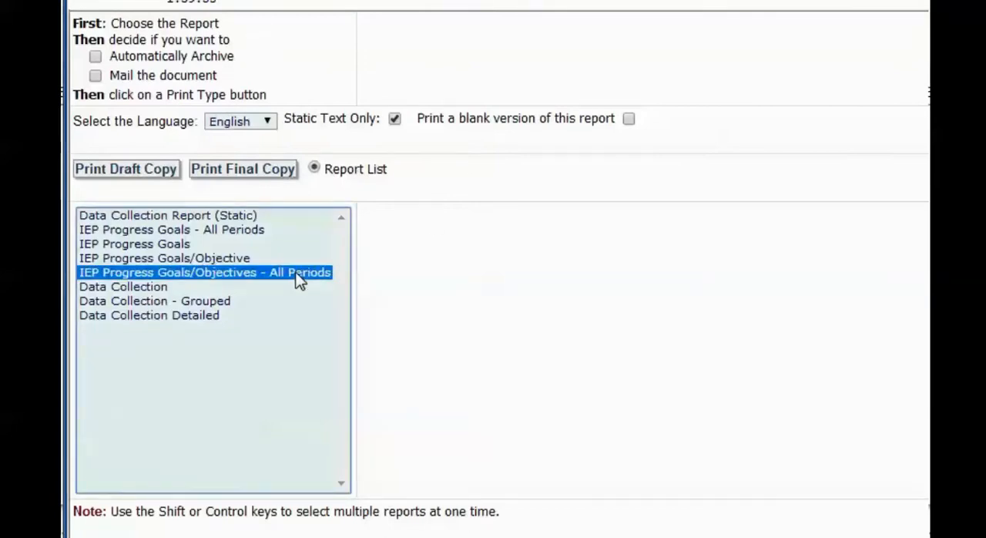
pyautogui.click(243, 170)
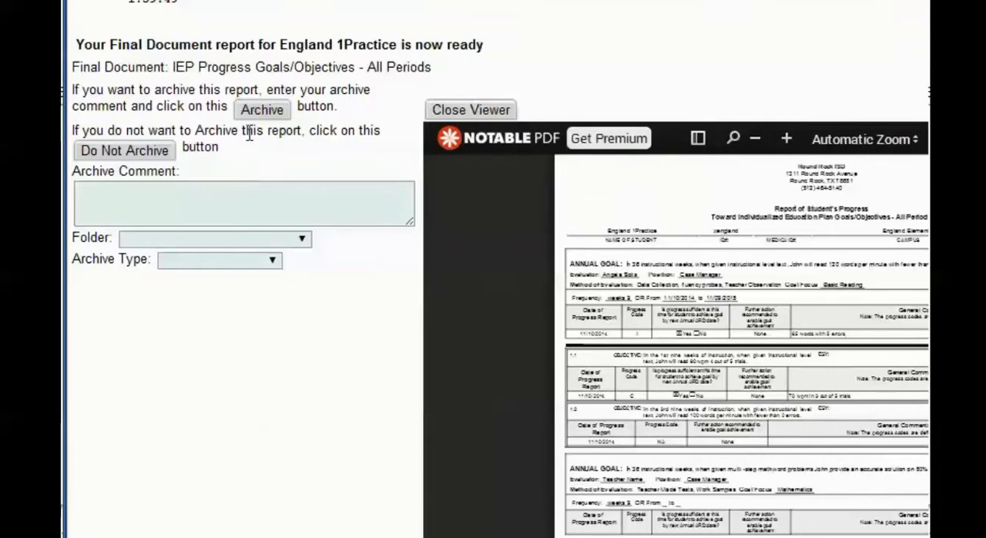
# Enter "Progress Report for 11/10/2014" as the archive comment of the final document.
pyautogui.click(149, 195)
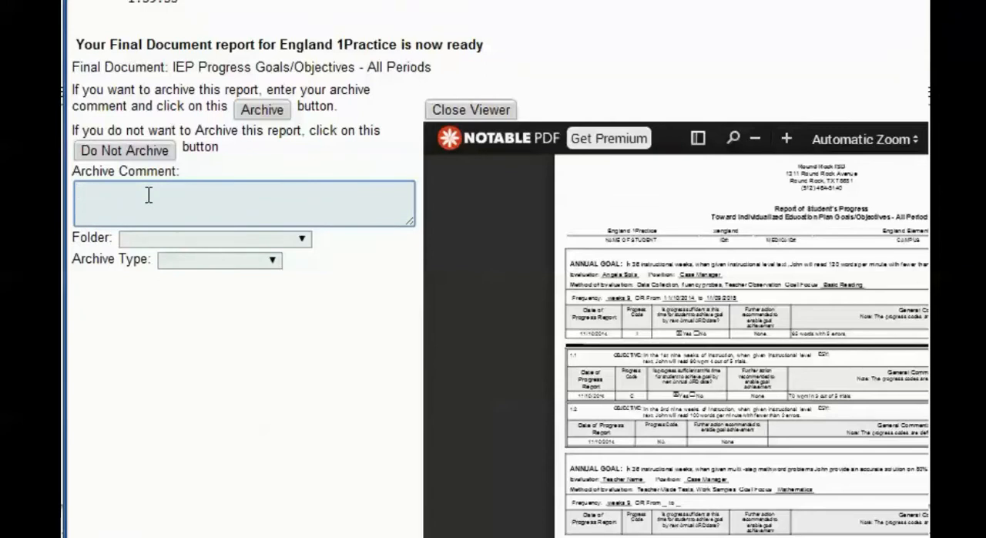
pyautogui.write('Progress Report for ')
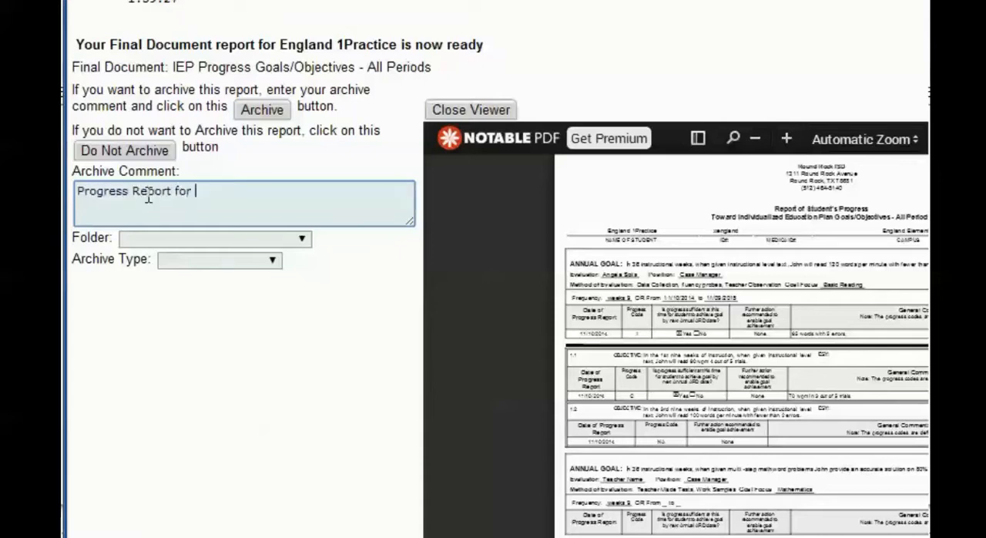
pyautogui.write('11/10/2014')
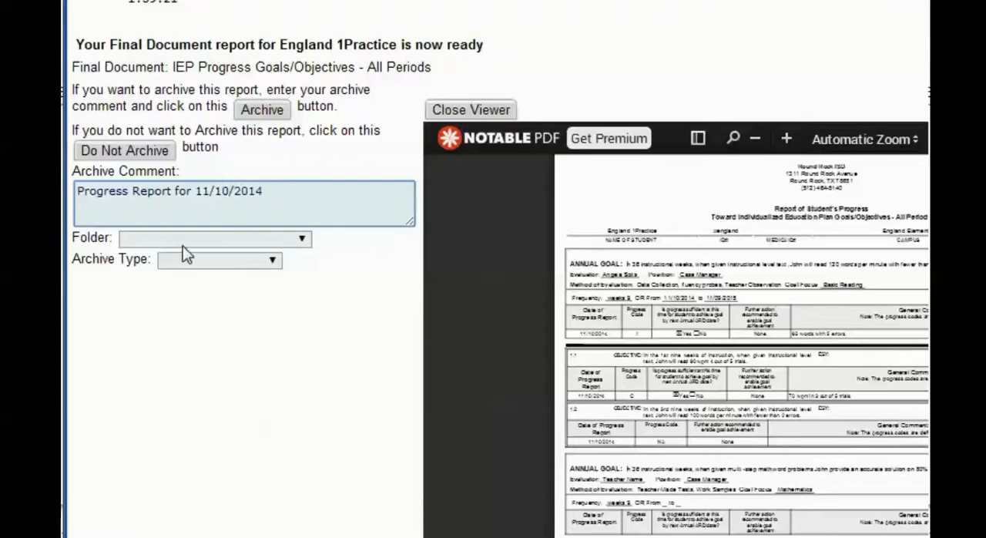
# Archive the report in the Progress Reports 2014-2015 folder with the archive type IEP Update.
pyautogui.click(258, 240)
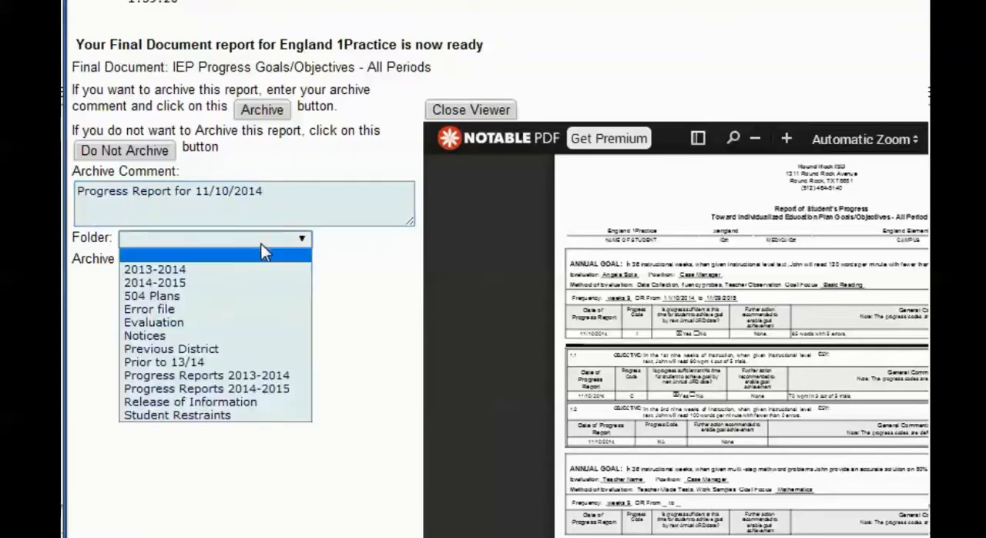
pyautogui.click(240, 281)
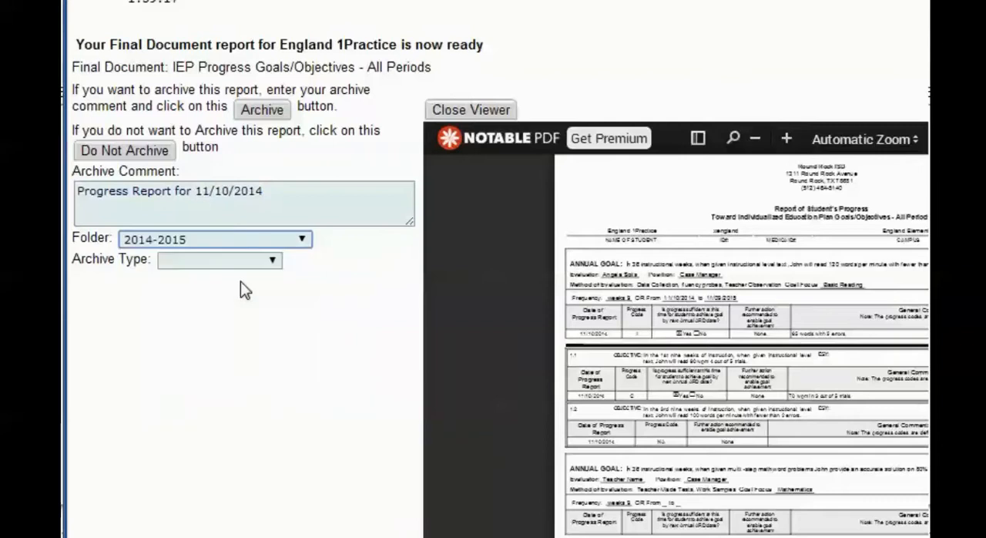
pyautogui.click(266, 239)
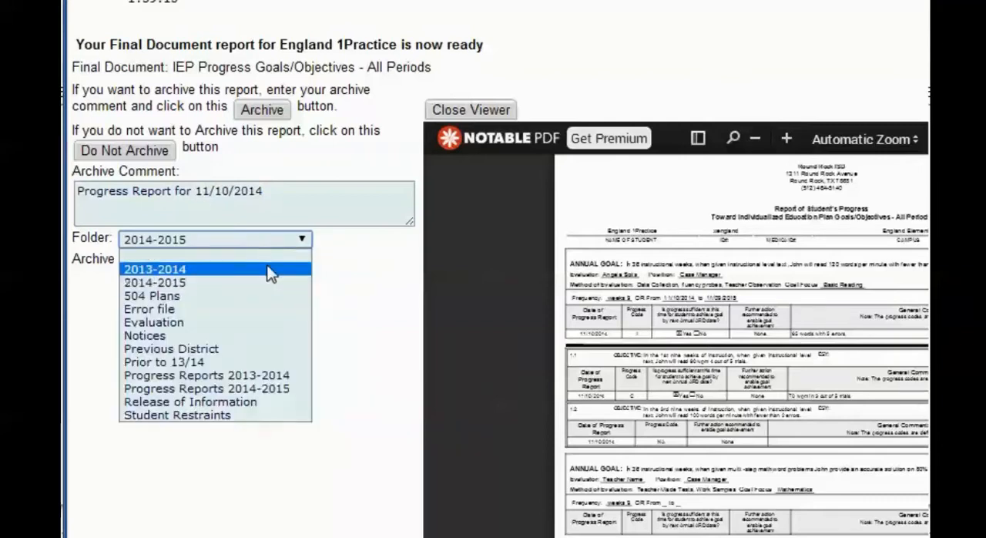
pyautogui.click(265, 390)
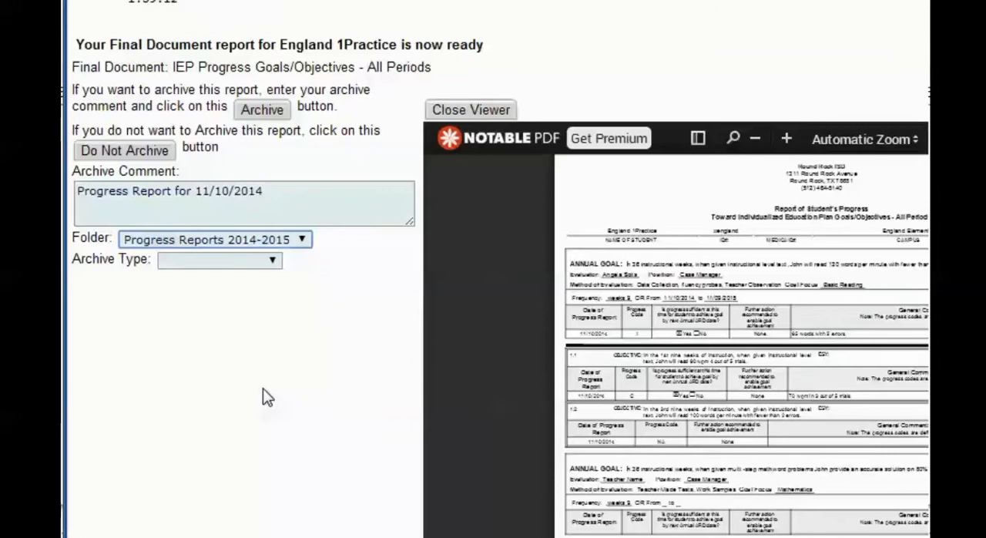
pyautogui.click(250, 259)
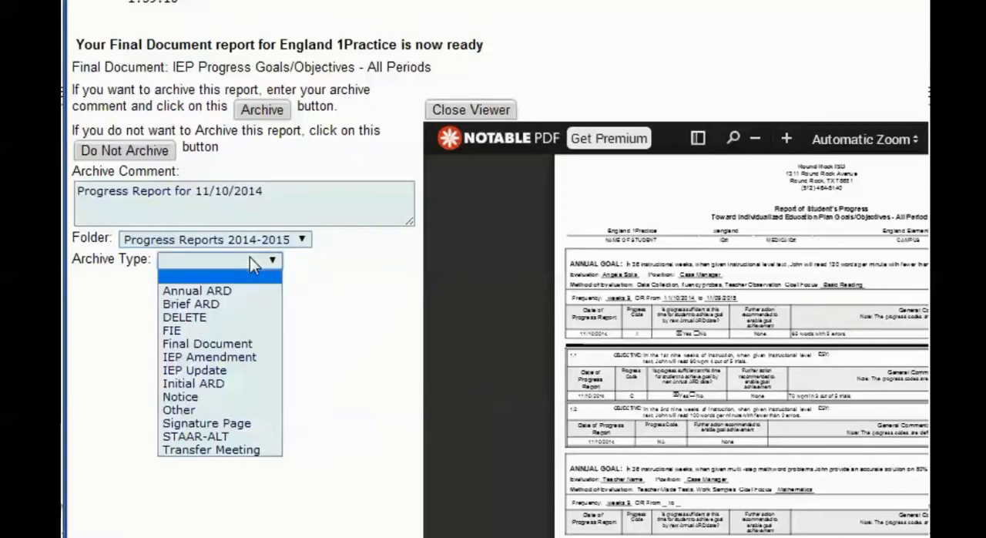
pyautogui.click(234, 371)
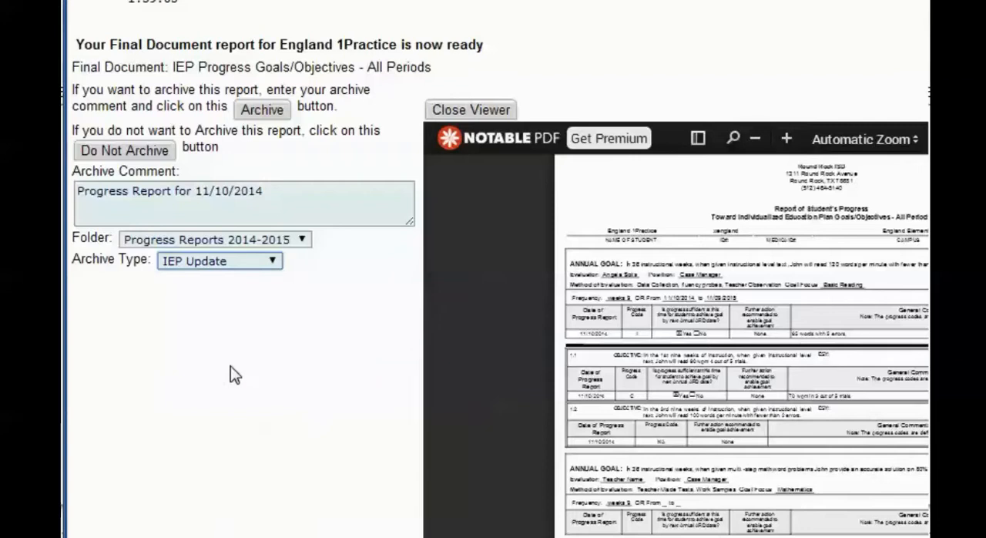
pyautogui.click(263, 113)
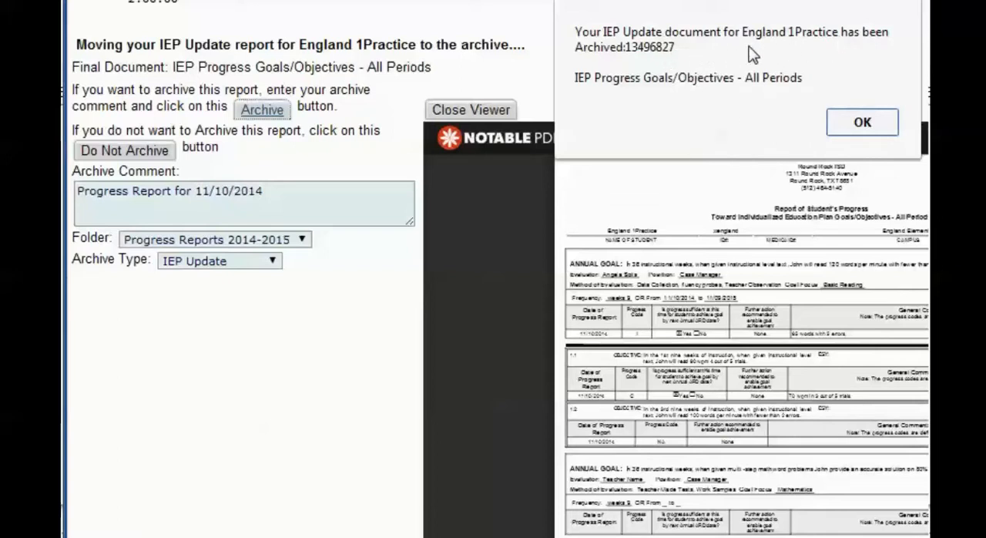
pyautogui.click(862, 124)
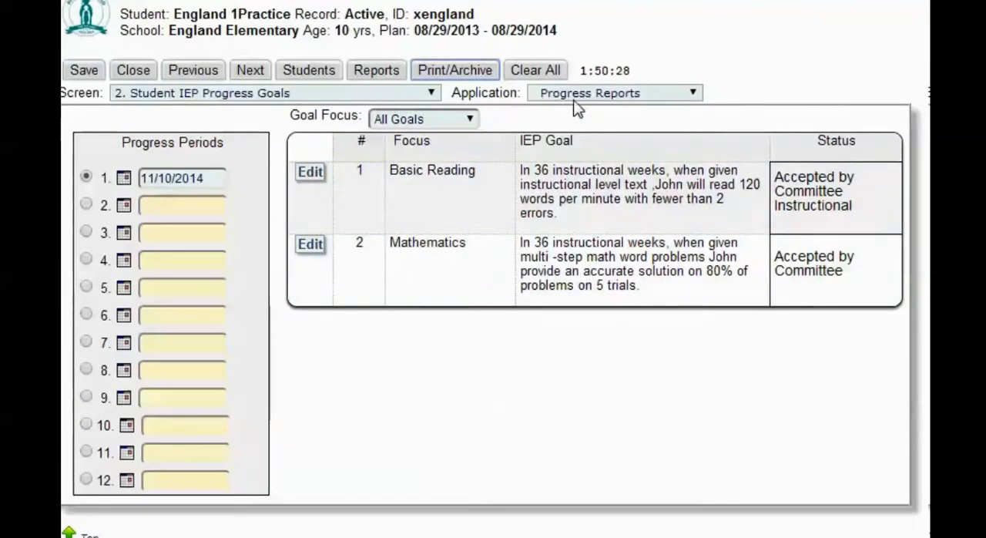
# Switch to the Archive Manager and collapse the unnamed and 2013-2014 folders to locate the archived progress report.
pyautogui.click(694, 94)
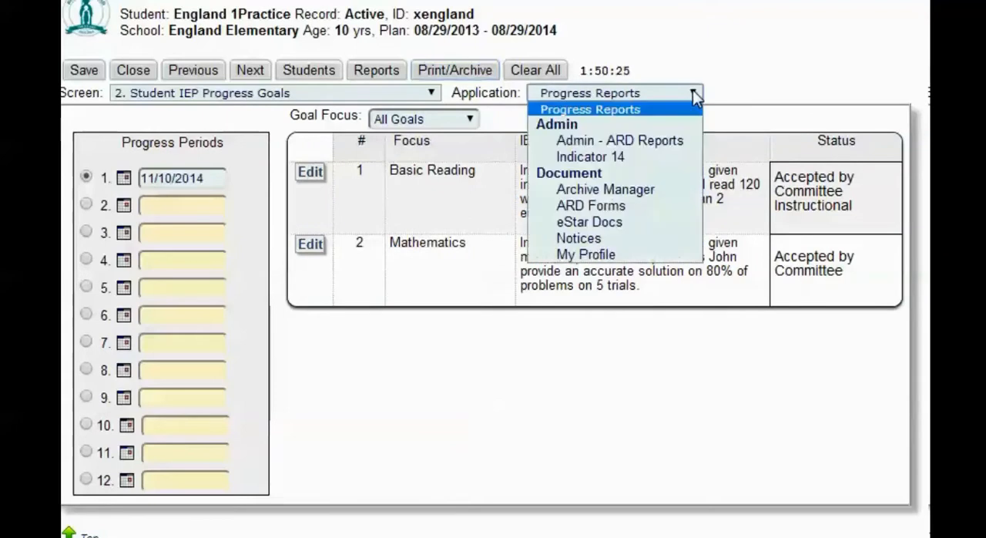
pyautogui.click(633, 188)
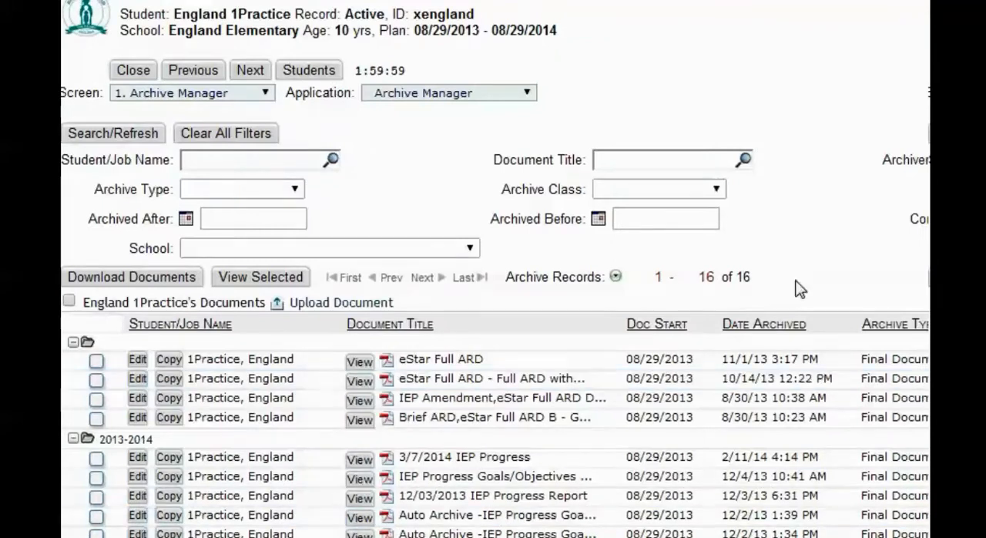
pyautogui.scroll(-3, 495, 346)
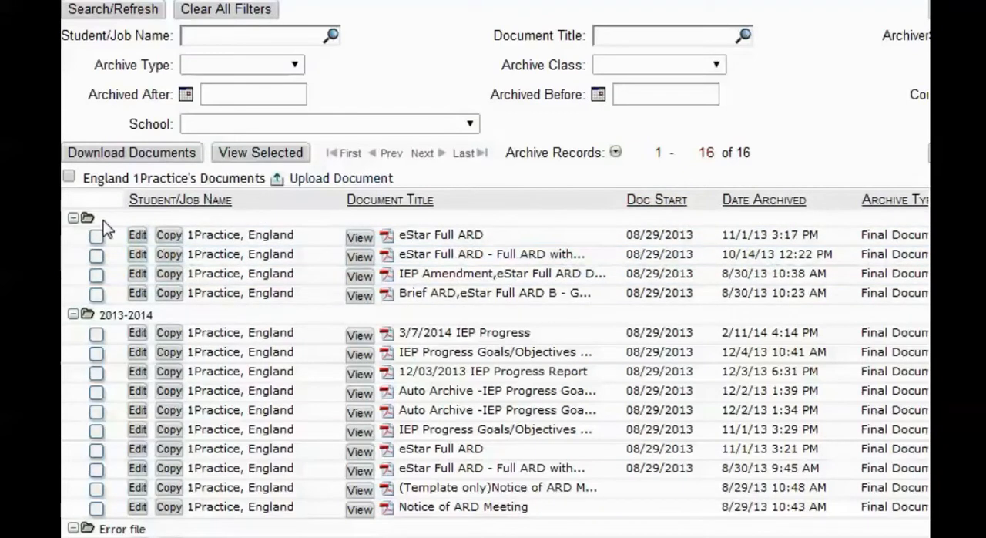
pyautogui.click(73, 219)
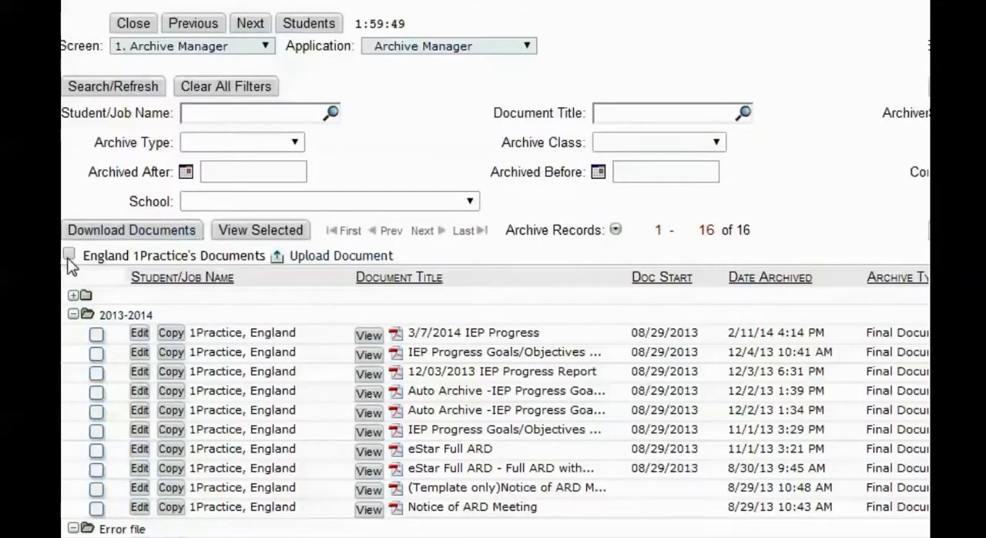
pyautogui.click(73, 314)
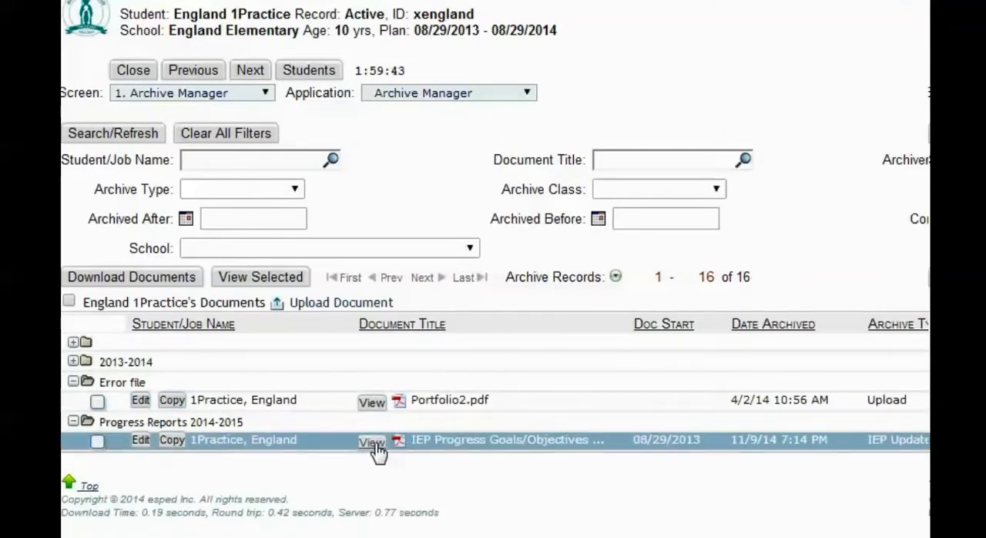
# Retitle the archived progress report "IEP Progress Goals/Objectives - 11/10/2014" with archive type IEP Update, and collapse the unnamed and 2013-2014 folders.
pyautogui.click(140, 443)
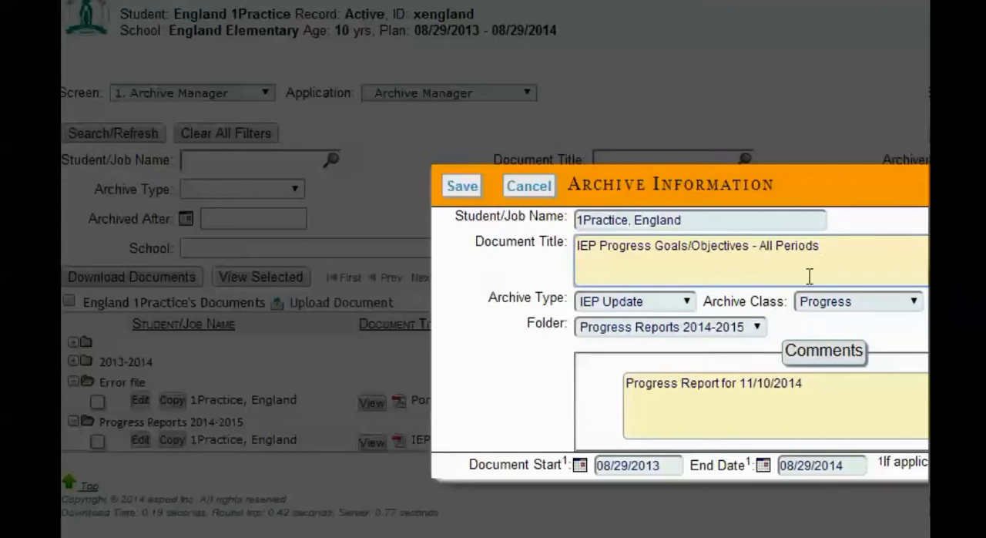
pyautogui.moveTo(821, 246); pyautogui.dragTo(759, 248)
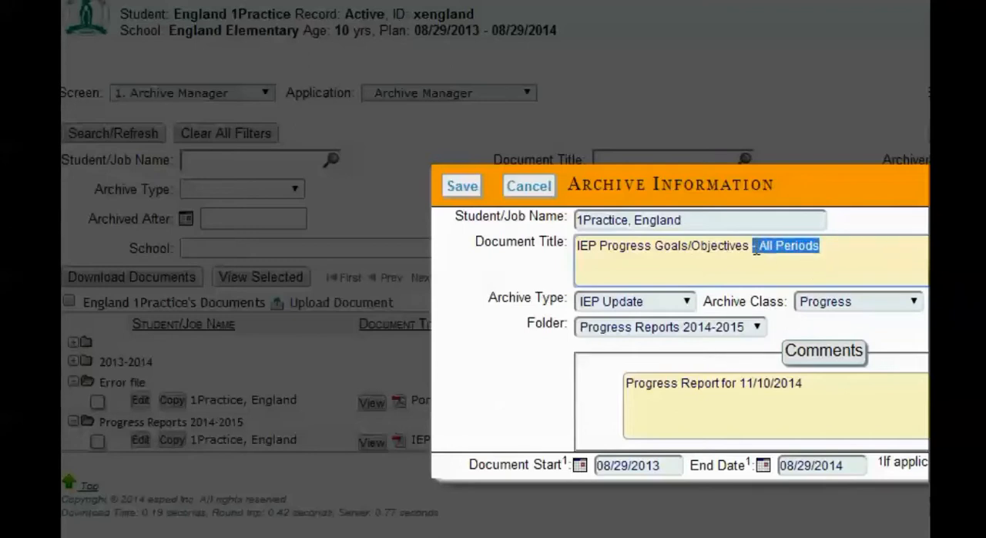
pyautogui.write('11/')
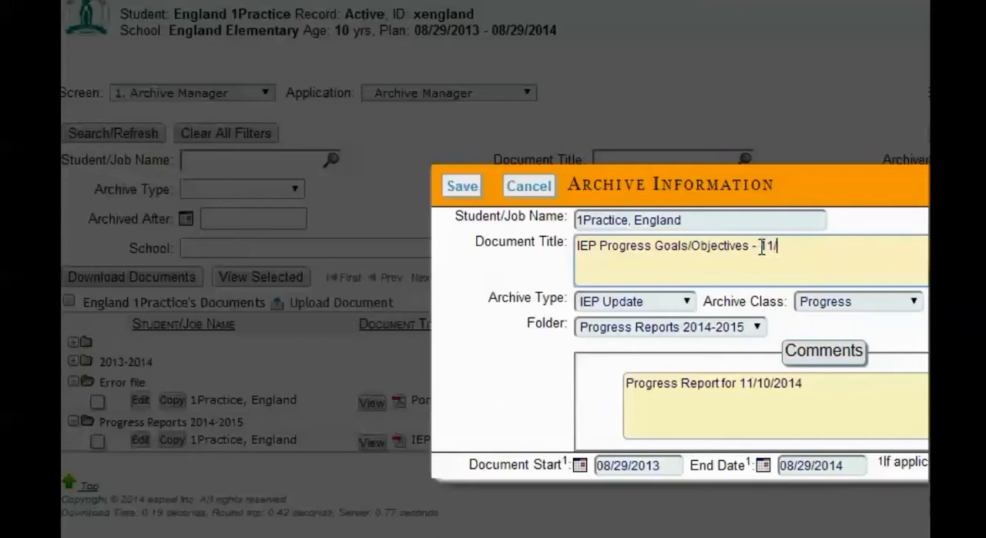
pyautogui.write('10/2014')
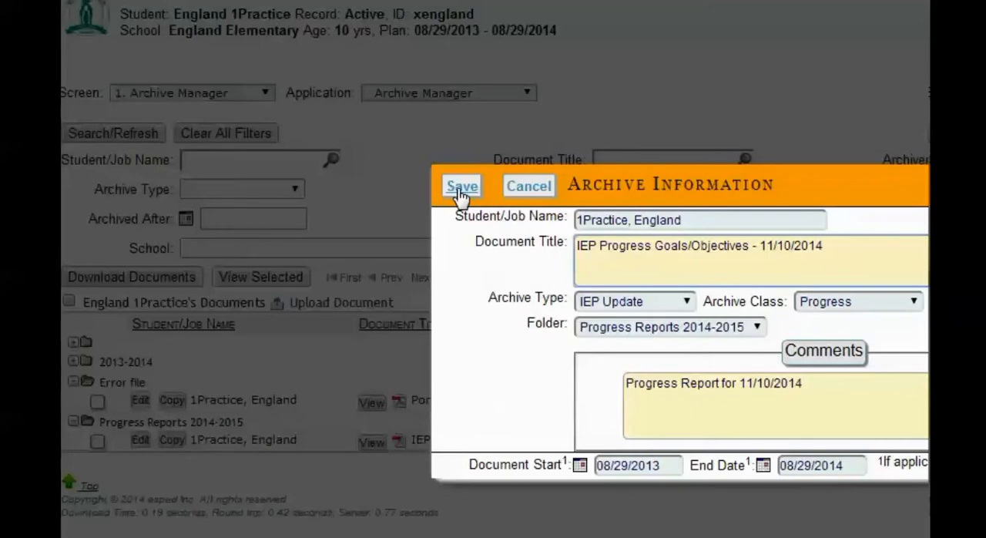
pyautogui.click(686, 303)
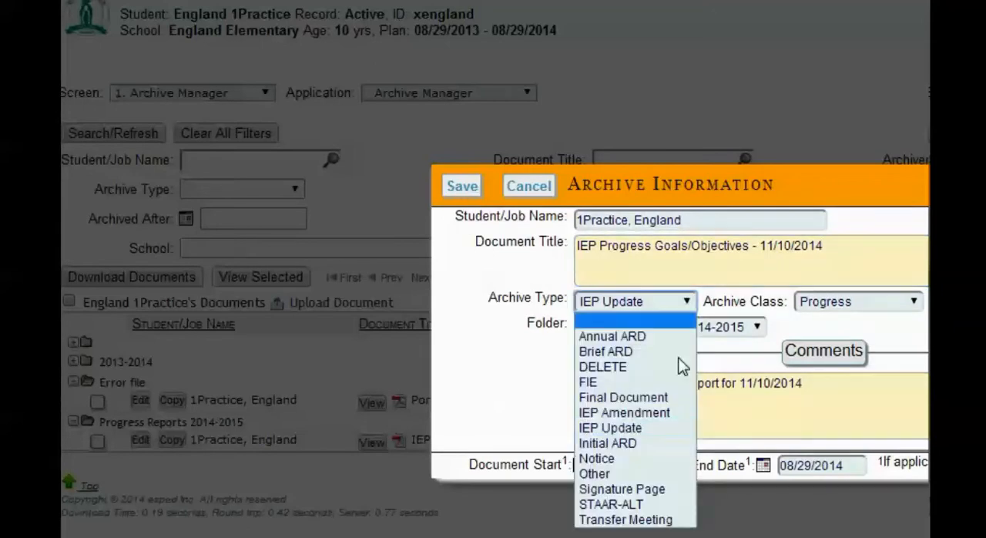
pyautogui.click(657, 433)
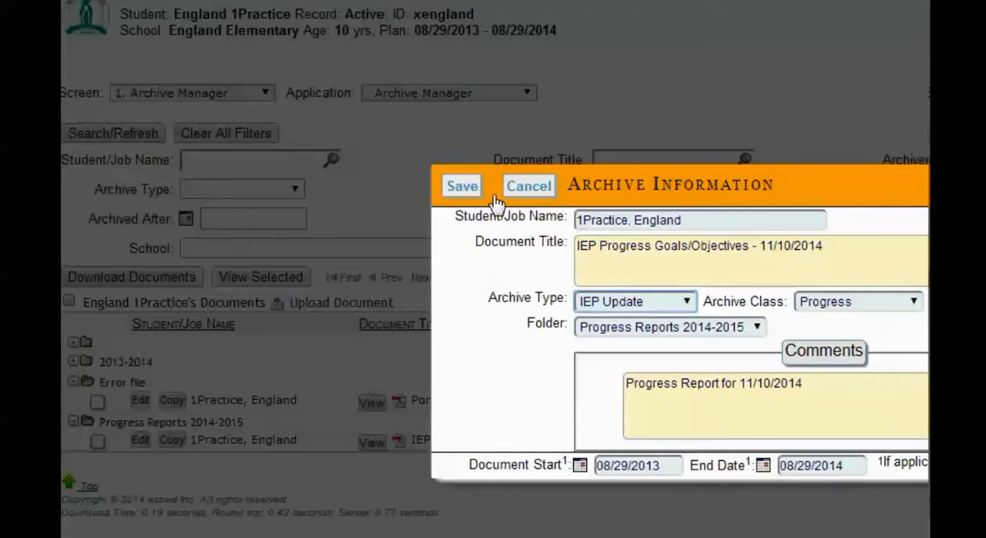
pyautogui.click(464, 187)
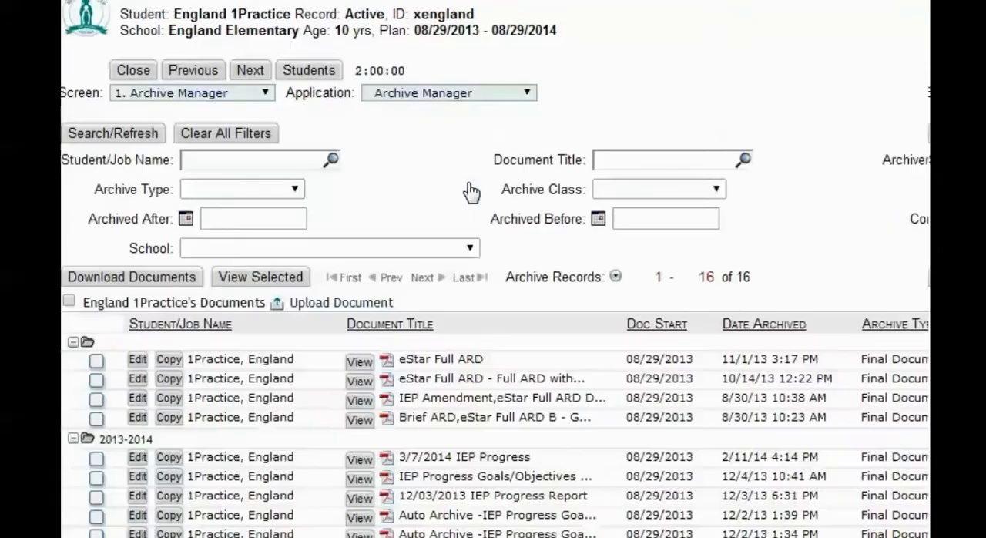
pyautogui.click(73, 341)
pyautogui.click(72, 361)
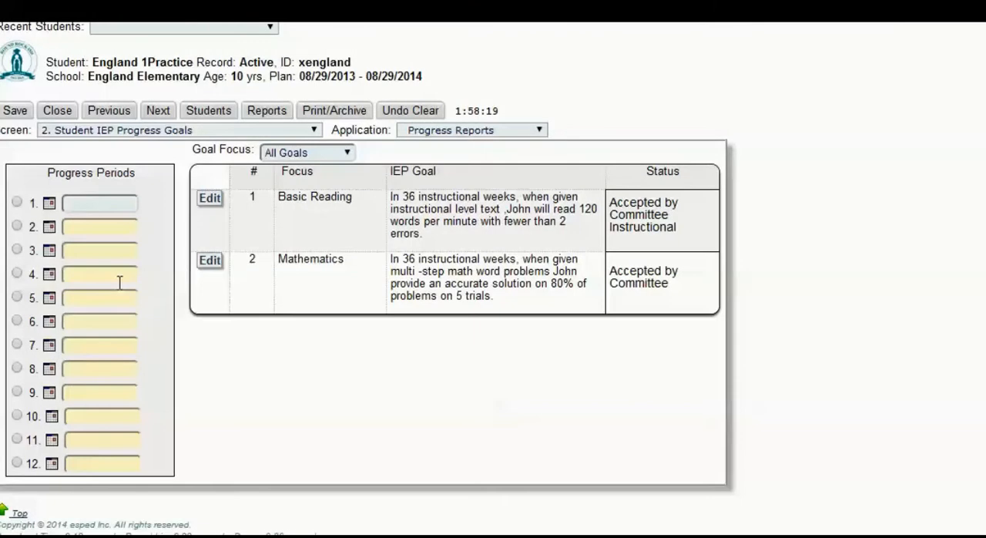
# Undo the clearing of the Student IEP Progress Goals screen and save the restored progress period.
pyautogui.click(404, 113)
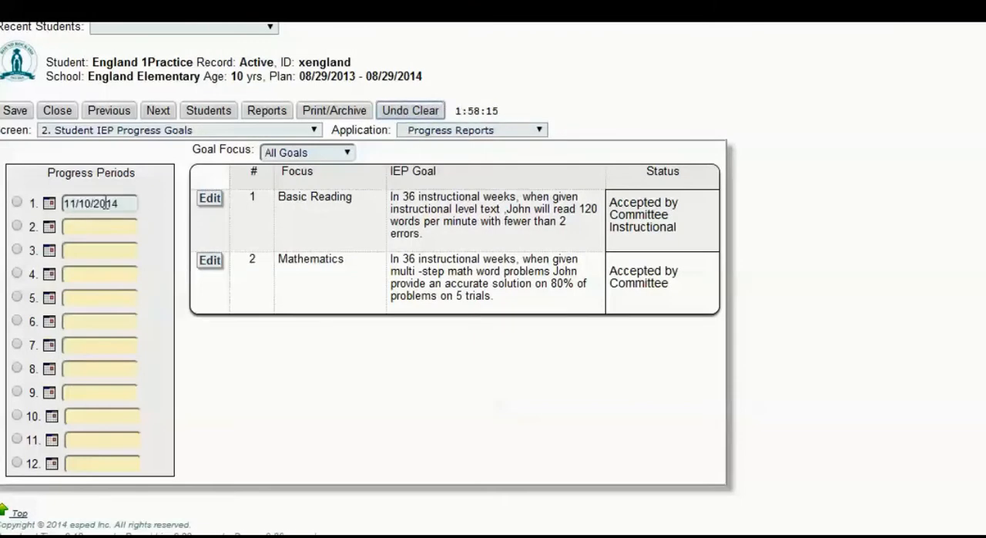
pyautogui.click(15, 110)
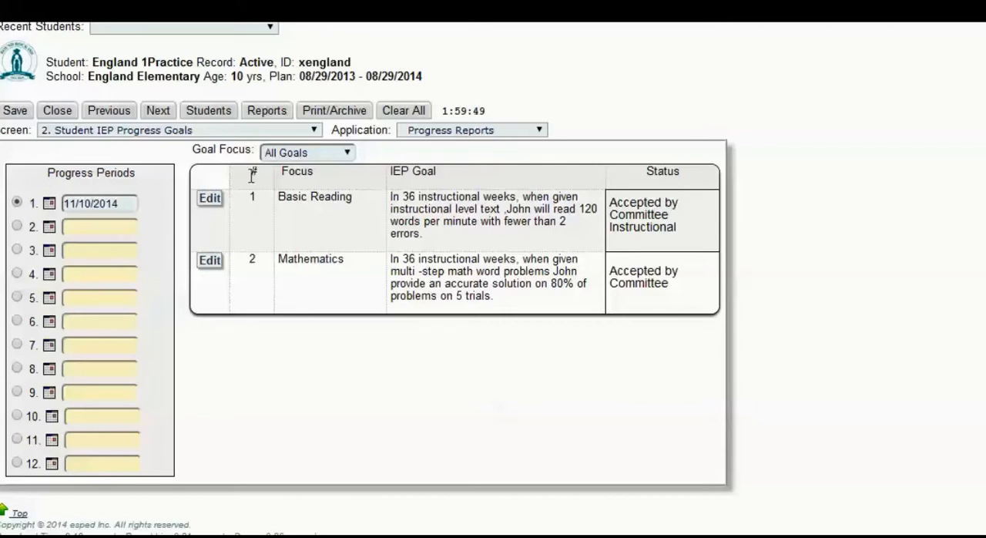
# Clear all of the student's information on the Student IEP Progress Goals screen, and undo that clearing.
pyautogui.click(408, 116)
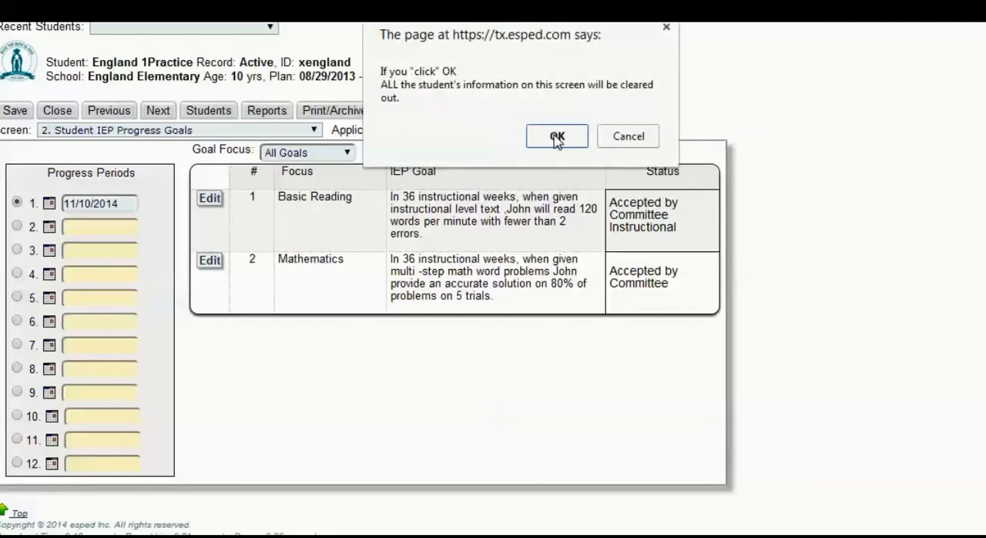
pyautogui.click(557, 137)
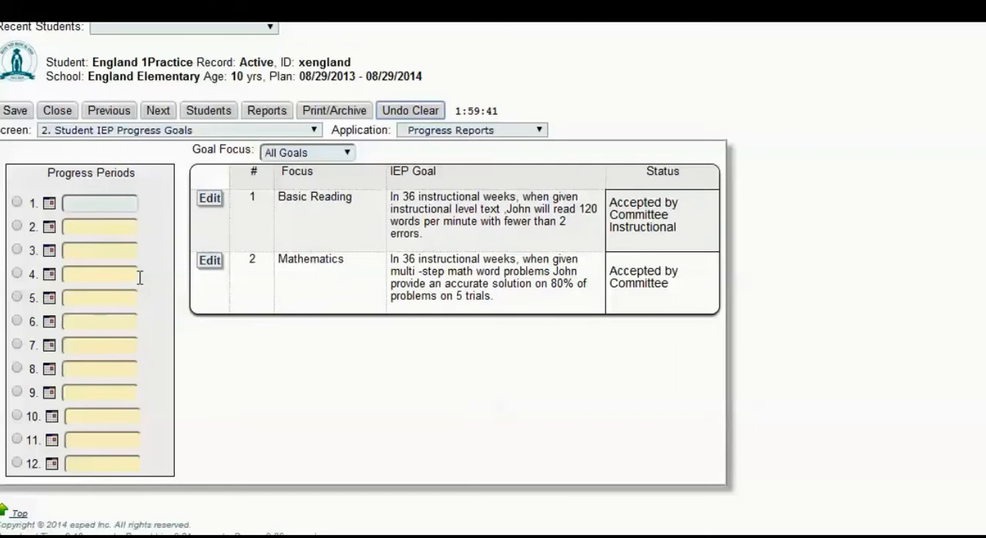
pyautogui.click(420, 113)
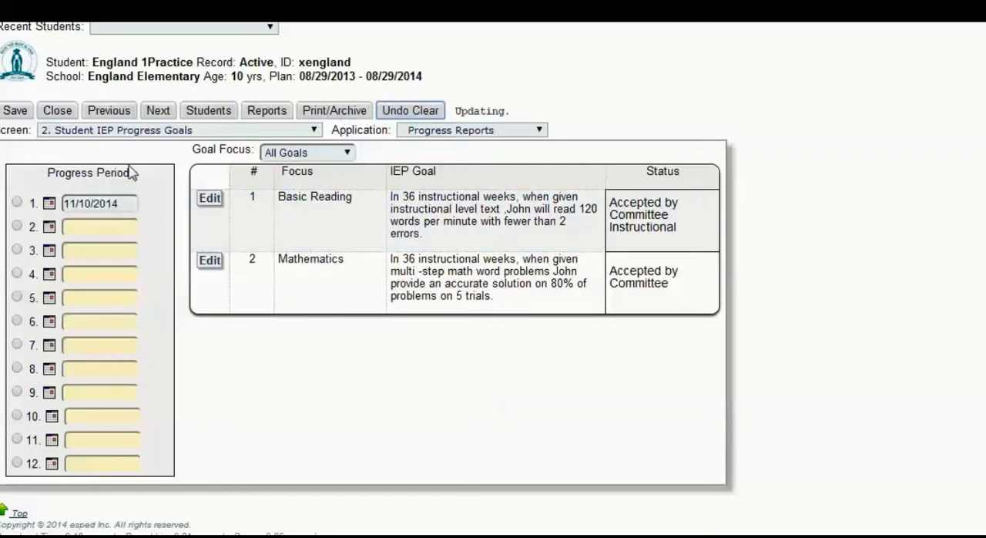